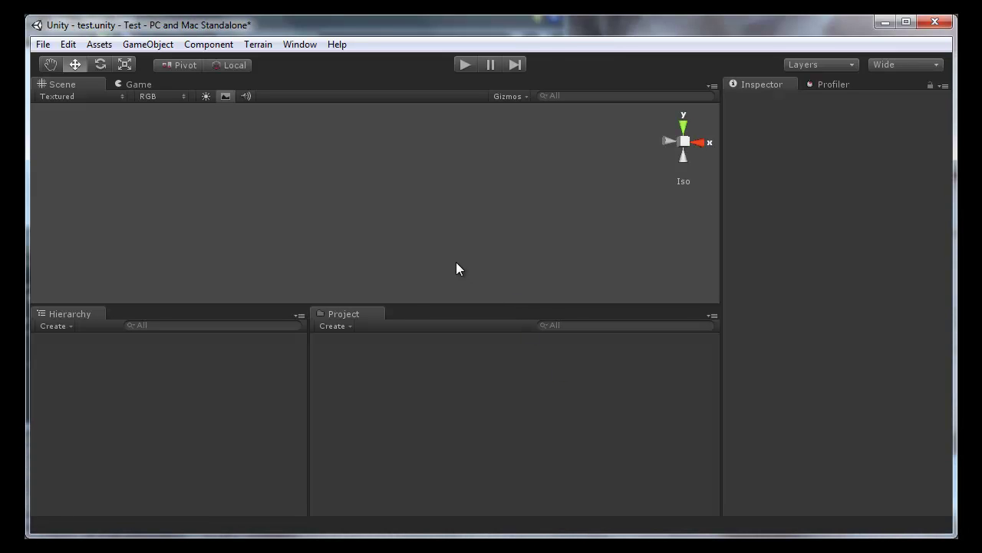
Step: Show the Assets > Import Package list, with Custom Package, Character Controller and Terrain Assets
{"action": "left_click", "coordinate": [103, 47]}
{"action": "mouse_move", "coordinate": [182, 152]}
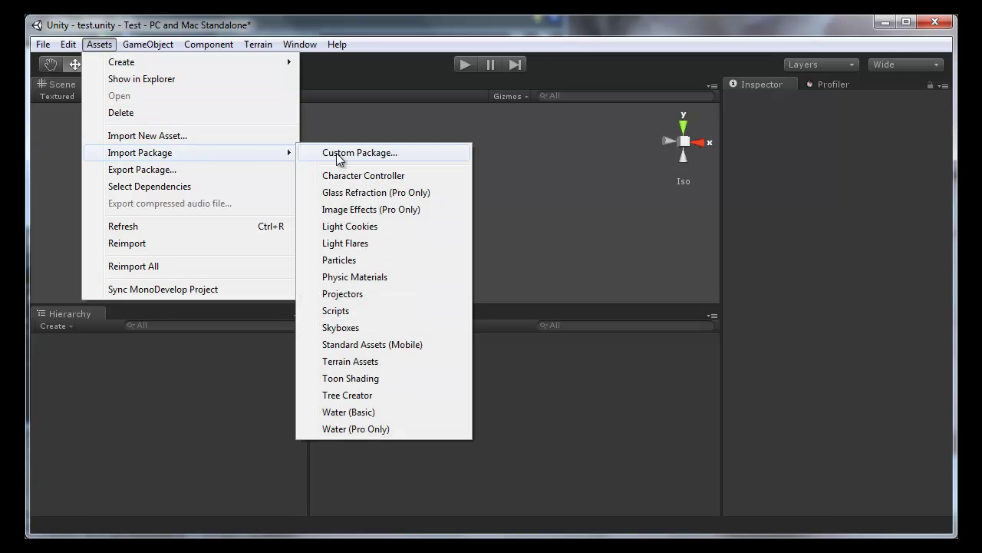
Step: Open 3DRadar.unitypackage from the Desktop as a custom package
{"action": "left_click", "coordinate": [336, 153]}
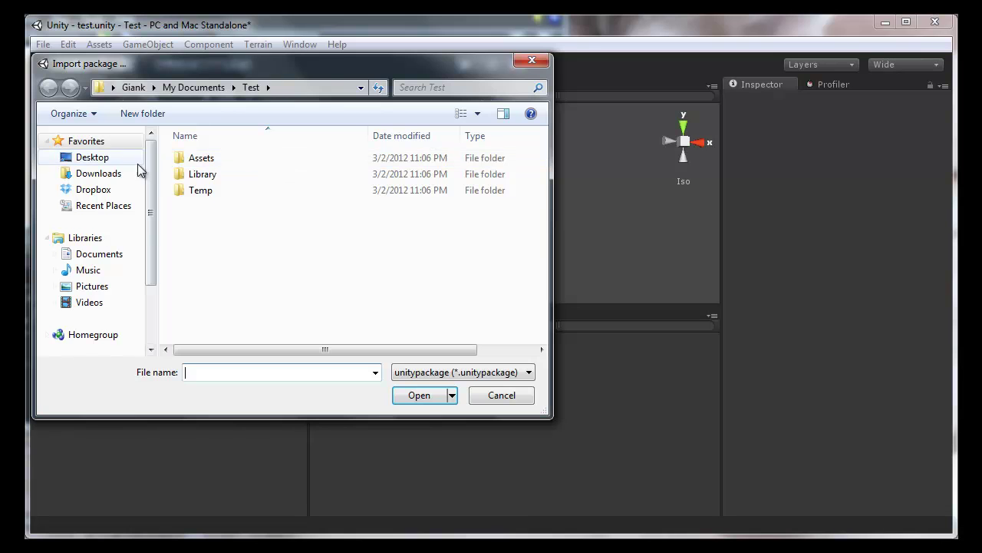
{"action": "left_click", "coordinate": [131, 157]}
{"action": "left_click_drag", "start_coordinate": [536, 184], "coordinate": [554, 273]}
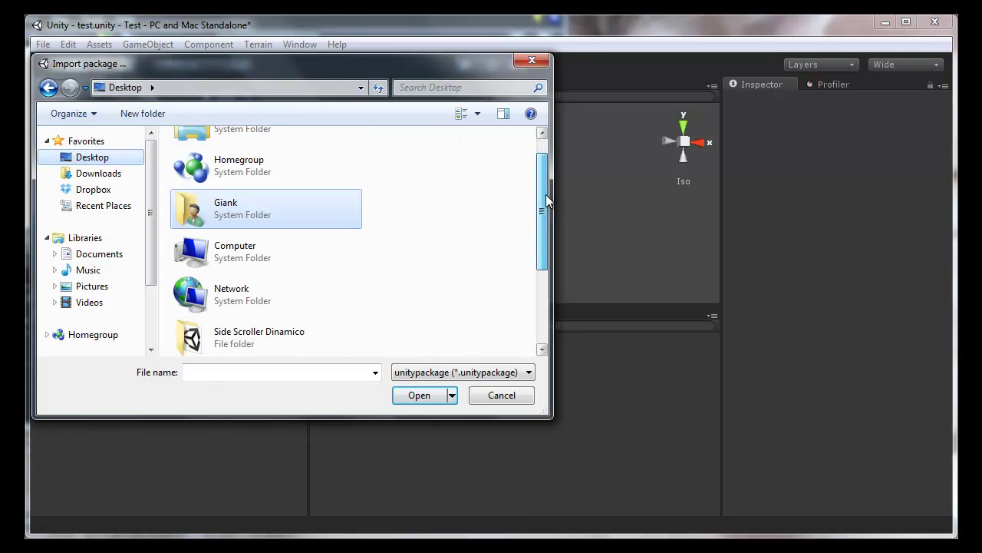
{"action": "left_click", "coordinate": [266, 333]}
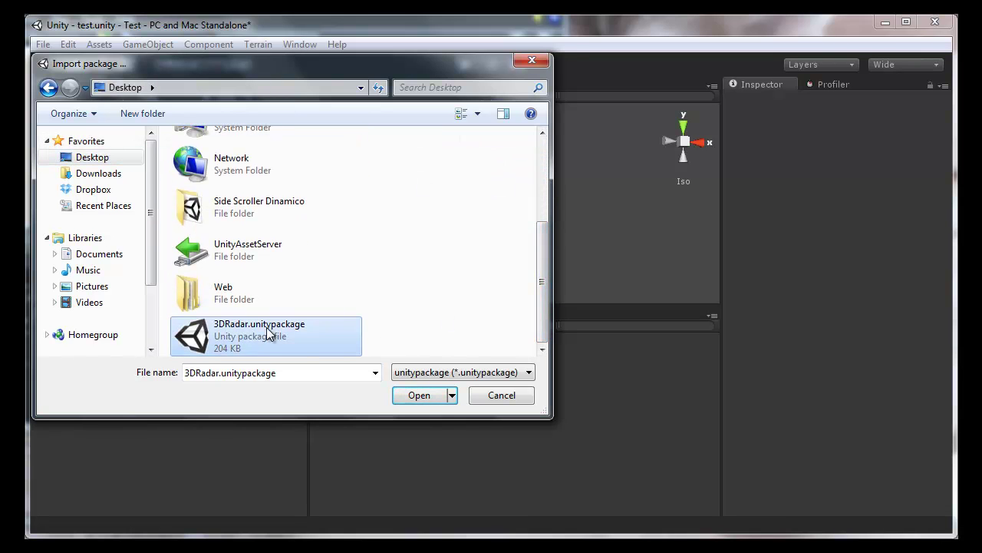
{"action": "left_click", "coordinate": [429, 401]}
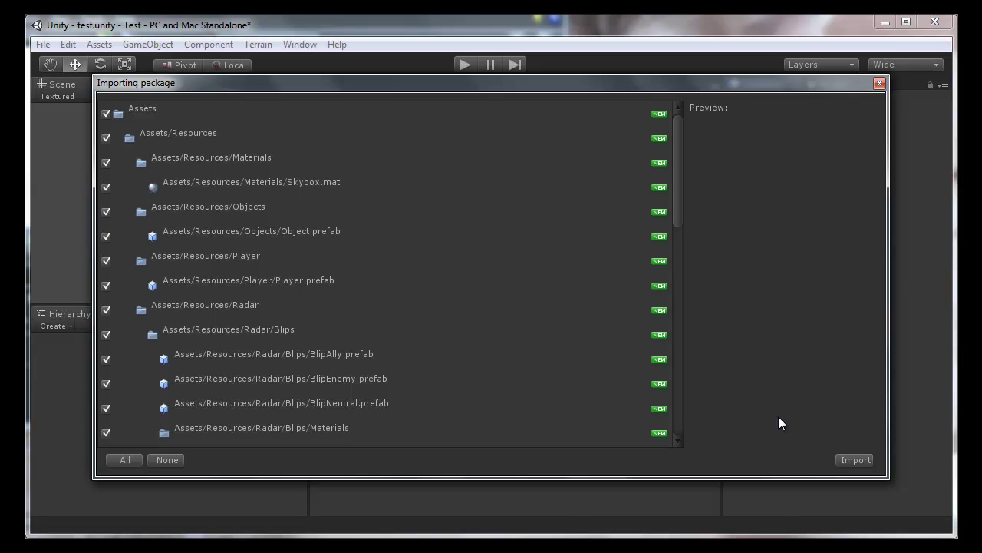
Step: Import every item of the 3DRadar package, leaving all entries ticked
{"action": "left_click_drag", "start_coordinate": [674, 208], "coordinate": [696, 415]}
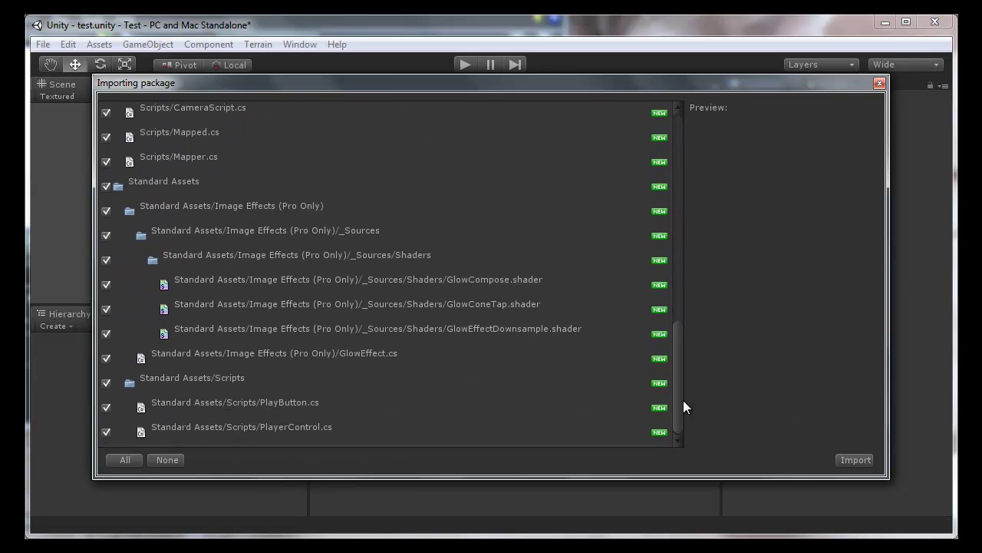
{"action": "left_click", "coordinate": [852, 461]}
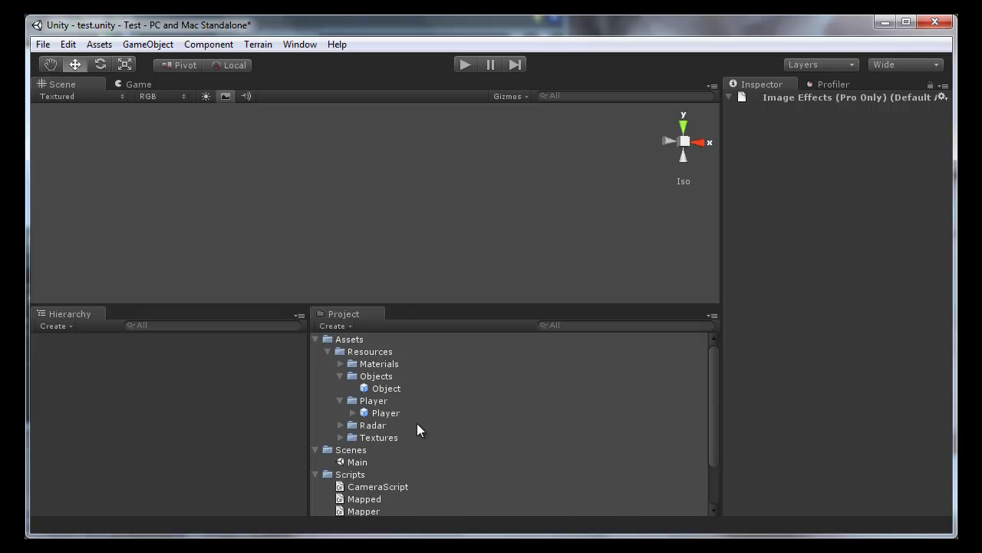
Step: Open the Main scene without saving test.unity, enlarge the Scene view, and enter play mode
{"action": "double_click", "coordinate": [353, 463]}
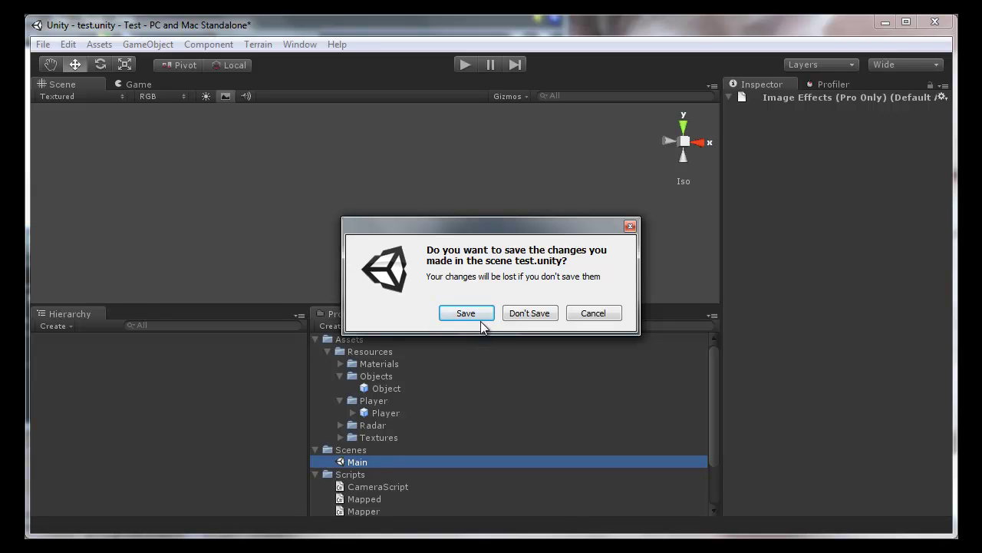
{"action": "left_click", "coordinate": [512, 313]}
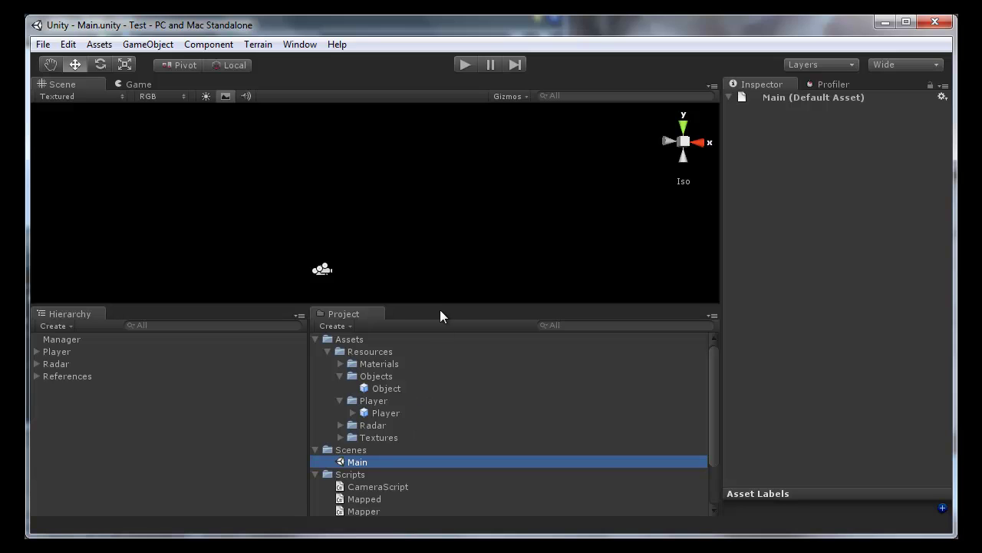
{"action": "left_click_drag", "start_coordinate": [439, 303], "coordinate": [436, 347]}
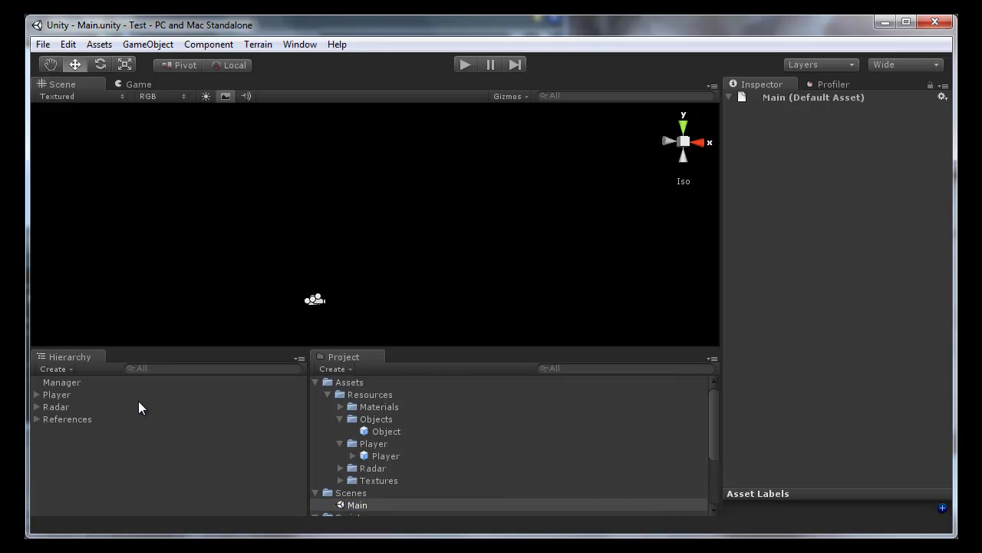
{"action": "left_click", "coordinate": [466, 65]}
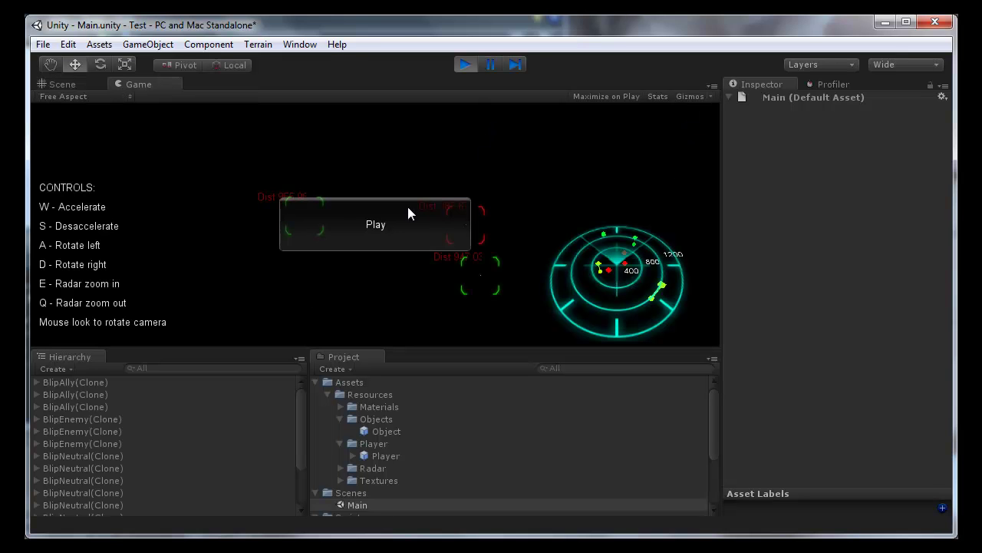
Step: Start the radar demo, zoom the radar in twice with E and out with Q, then stop playing
{"action": "left_click", "coordinate": [397, 219]}
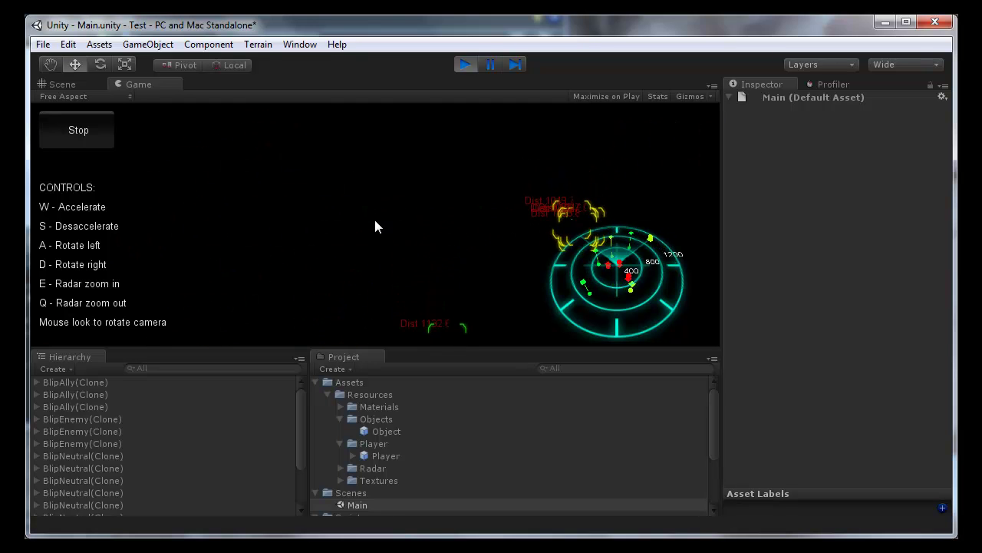
{"action": "key", "text": "e"}
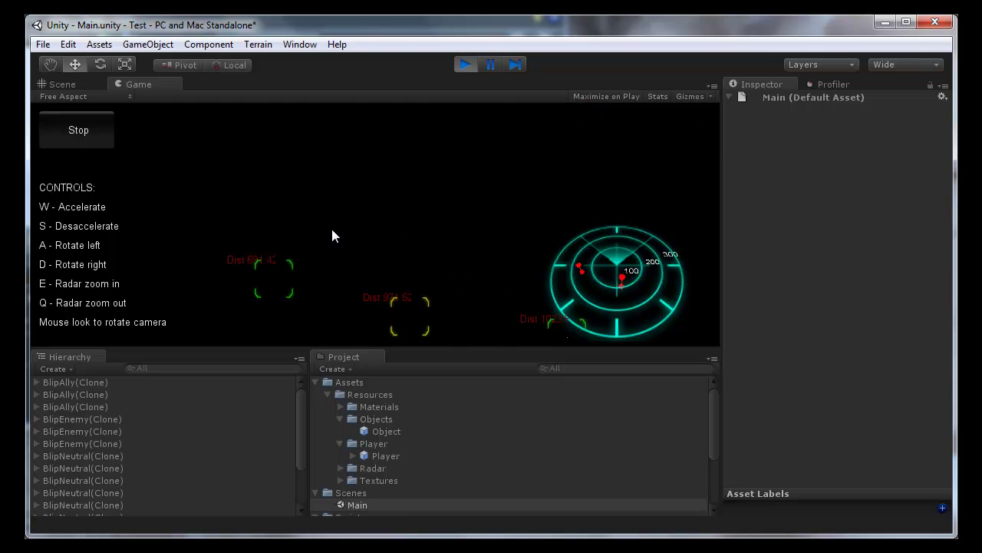
{"action": "key", "text": "e"}
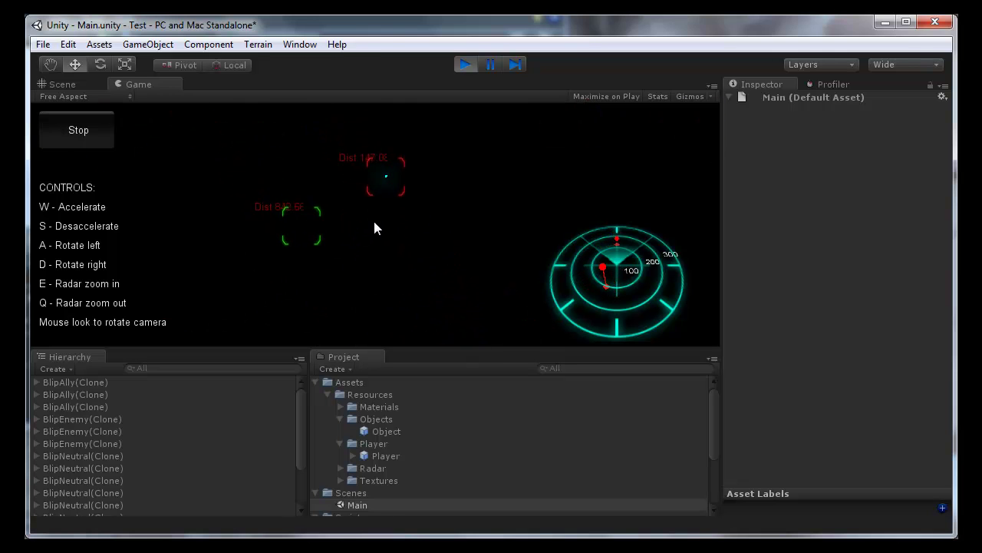
{"action": "key", "text": "q"}
{"action": "key", "text": "q"}
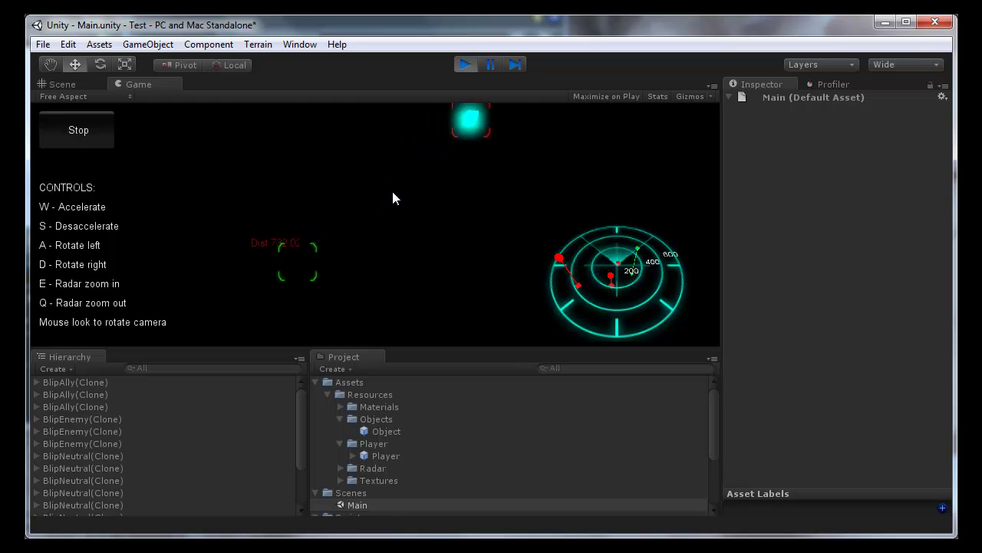
{"action": "left_click", "coordinate": [458, 65]}
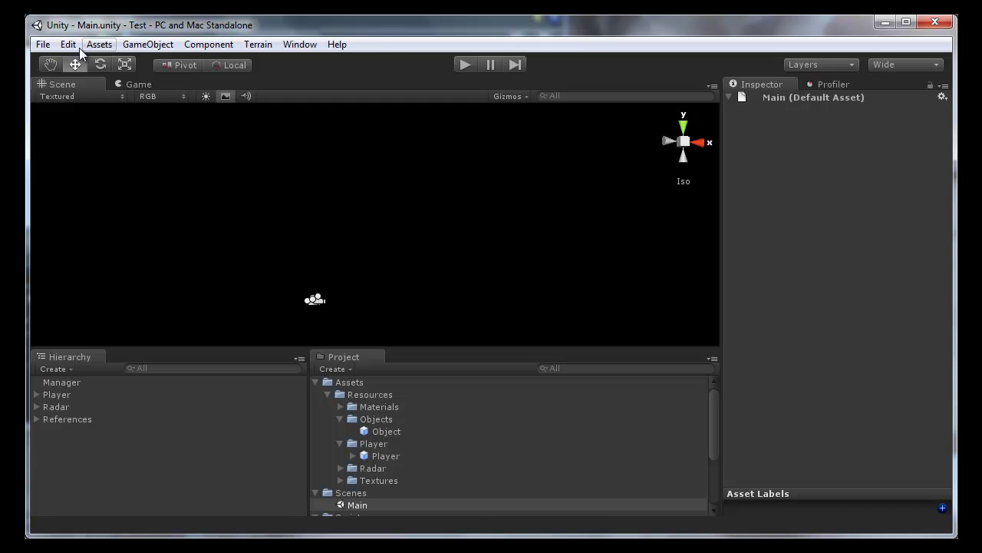
Step: Create a new empty scene from the File menu
{"action": "left_click", "coordinate": [46, 44]}
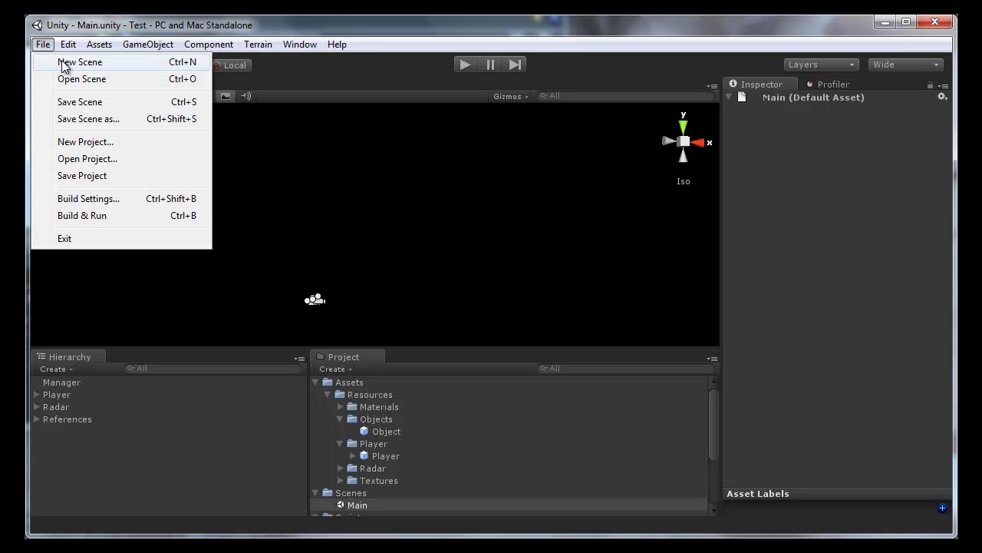
{"action": "left_click", "coordinate": [81, 62]}
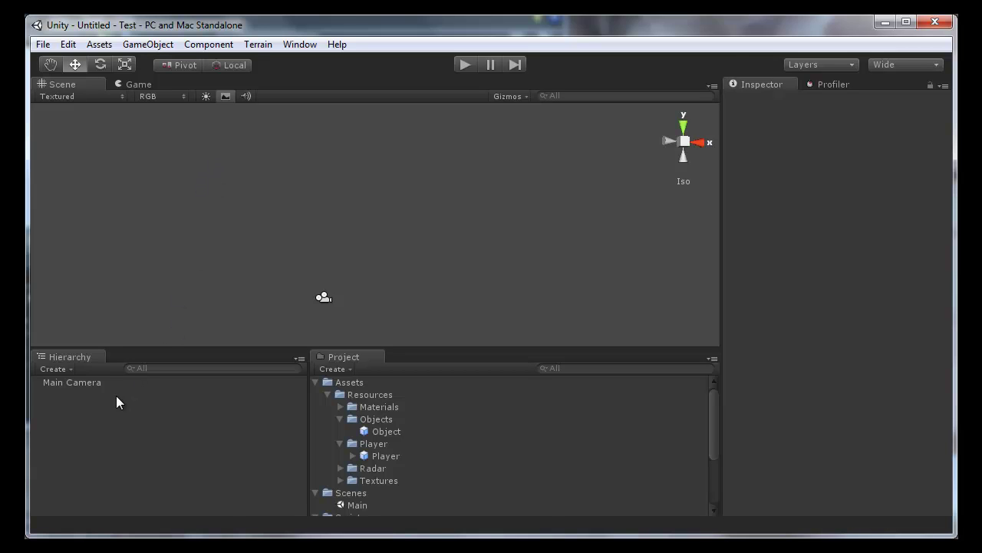
Step: Create an empty GameObject named Manager
{"action": "left_click", "coordinate": [150, 46]}
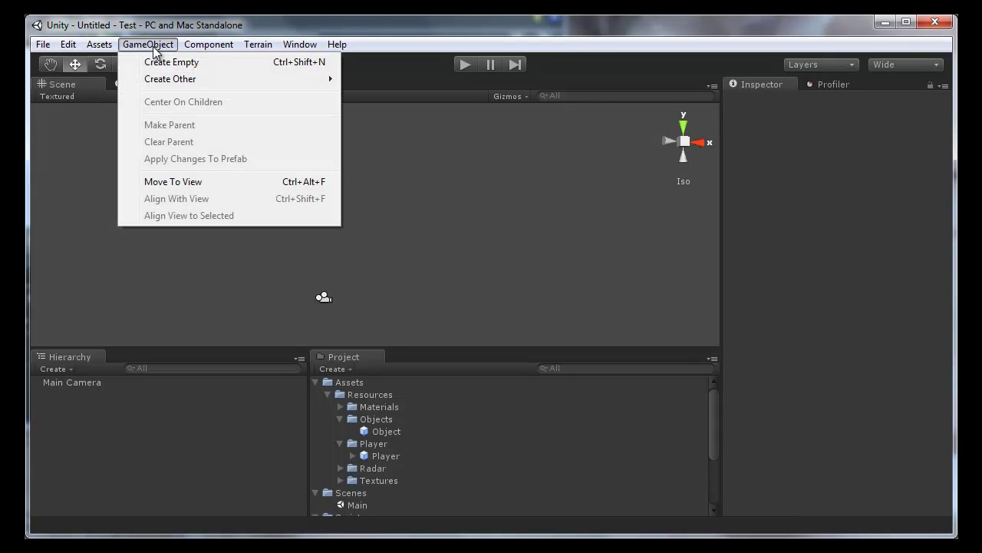
{"action": "left_click", "coordinate": [167, 62]}
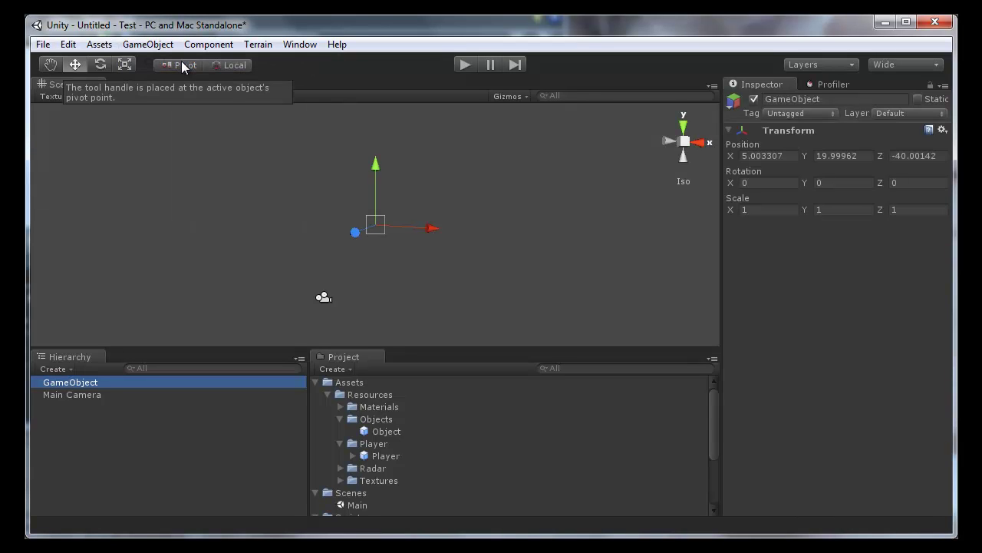
{"action": "left_click", "coordinate": [109, 382]}
{"action": "type", "text": "Manager"}
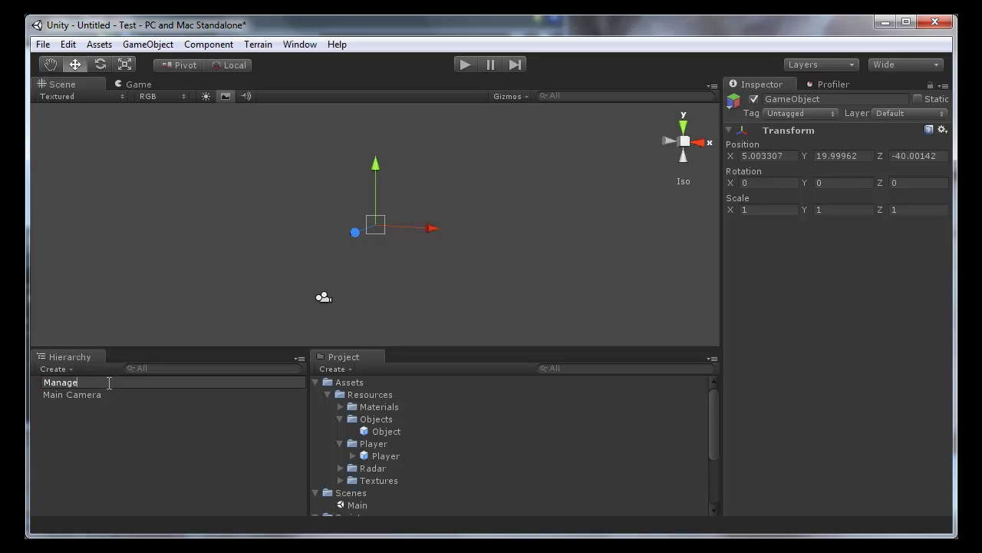
{"action": "key", "text": "Return"}
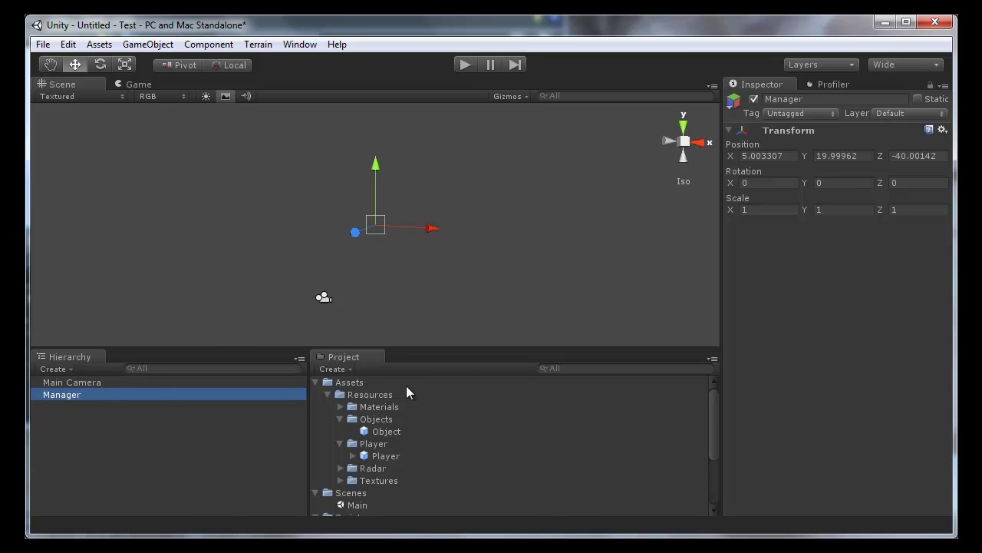
Step: Attach the PlayButton script from the Project panel to Manager
{"action": "scroll", "coordinate": [424, 398], "scroll_direction": "down", "scroll_amount": 3}
{"action": "scroll", "coordinate": [434, 406], "scroll_direction": "down", "scroll_amount": 4}
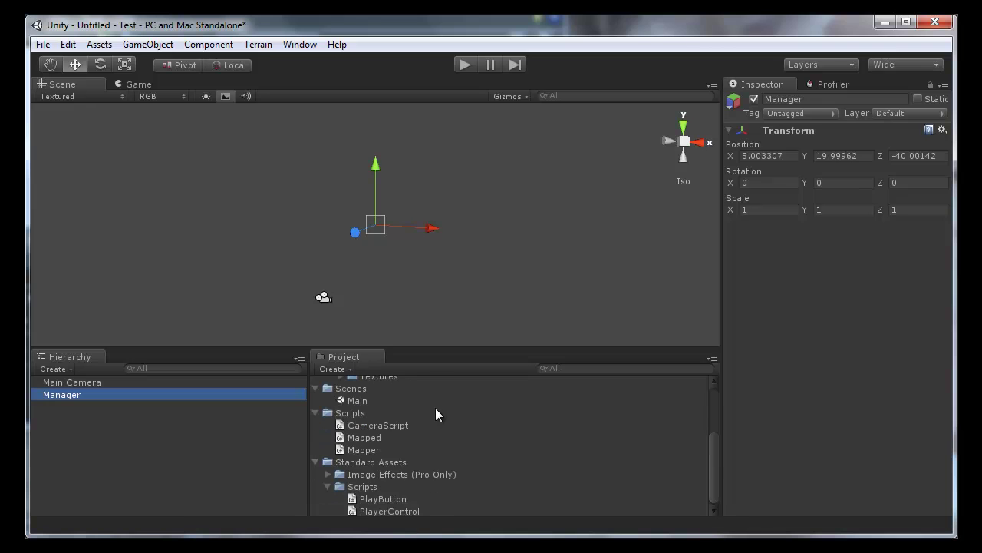
{"action": "left_click_drag", "start_coordinate": [368, 500], "coordinate": [84, 396]}
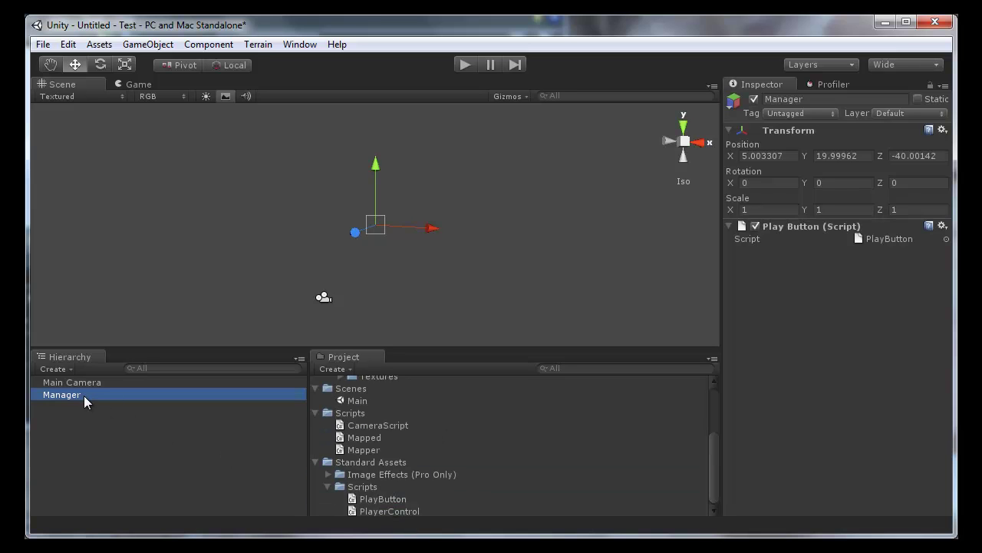
{"action": "left_click", "coordinate": [135, 434]}
{"action": "left_click", "coordinate": [128, 45]}
Step: Create an empty GameObject named Player and give it the Player tag
{"action": "left_click", "coordinate": [153, 63]}
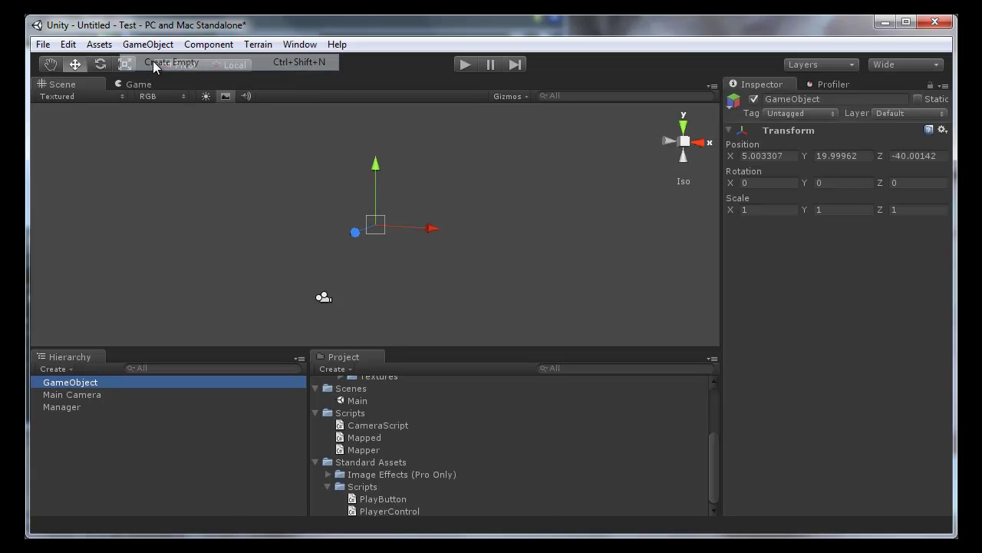
{"action": "key", "text": "F2"}
{"action": "type", "text": "Player"}
{"action": "key", "text": "Return"}
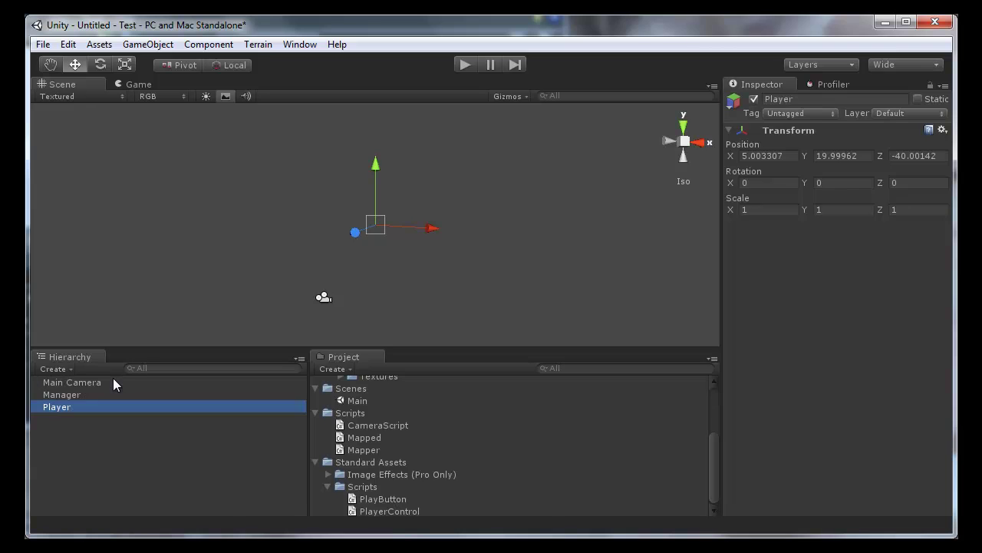
{"action": "left_click", "coordinate": [814, 115]}
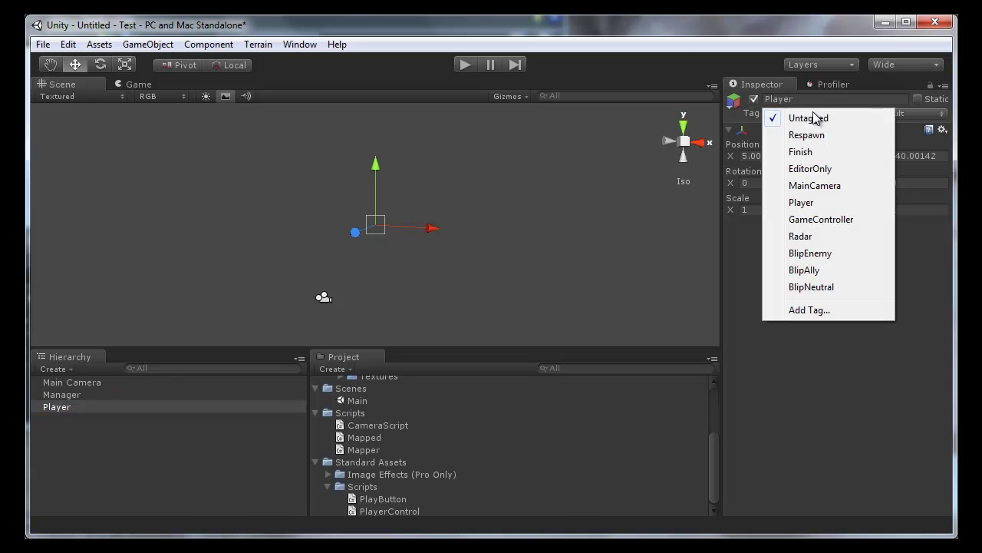
{"action": "left_click", "coordinate": [812, 202]}
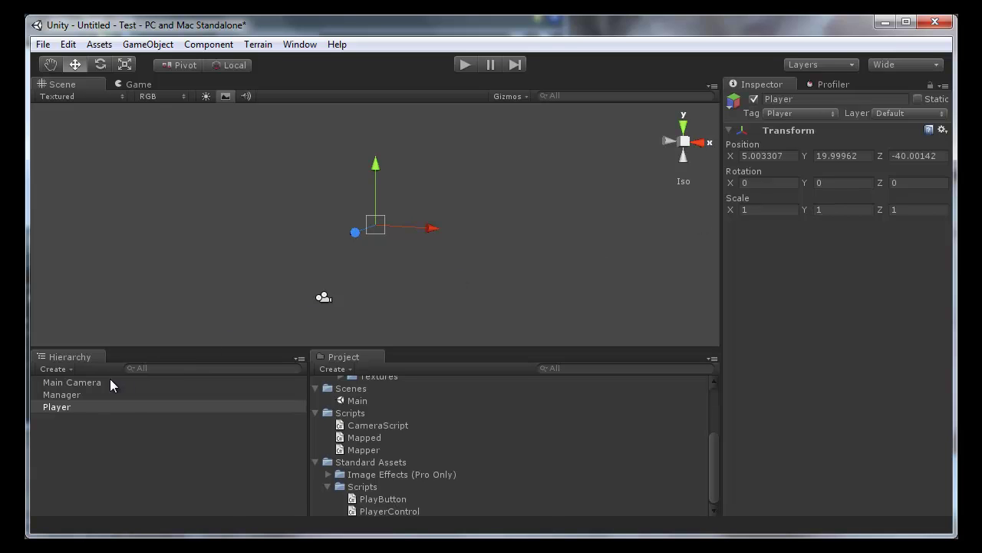
Step: Parent the Main Camera under Player in the Hierarchy
{"action": "left_click_drag", "start_coordinate": [109, 382], "coordinate": [67, 406]}
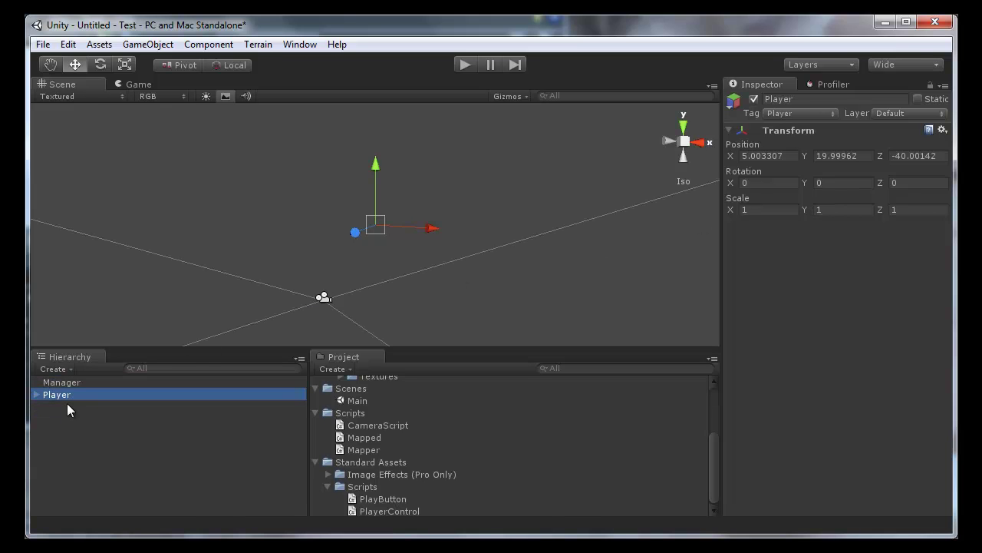
{"action": "left_click", "coordinate": [37, 393]}
{"action": "left_click", "coordinate": [142, 50]}
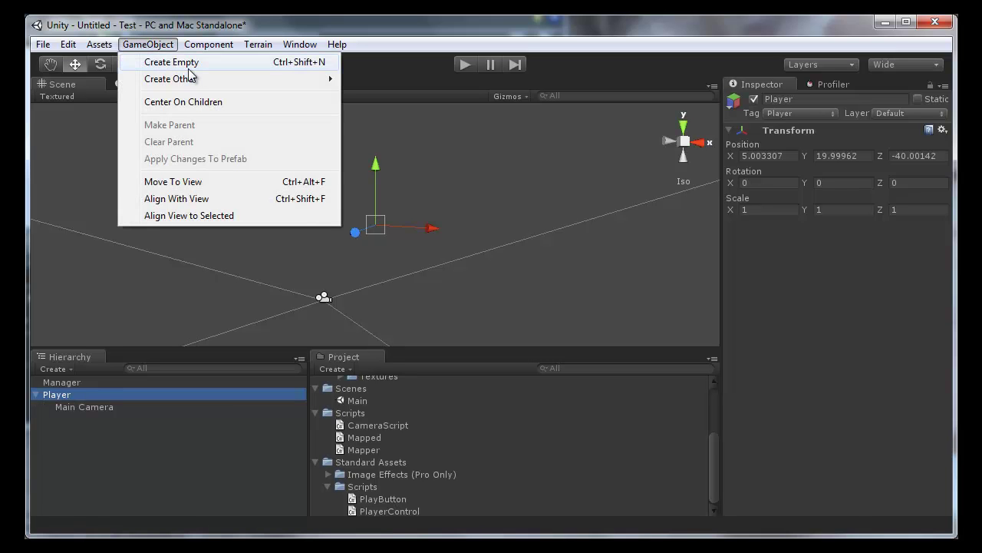
Step: Give Player a Rigidbody without gravity and the PlayerControl script (Speed 50, Rotation Speed 150)
{"action": "mouse_move", "coordinate": [203, 50]}
{"action": "mouse_move", "coordinate": [245, 97]}
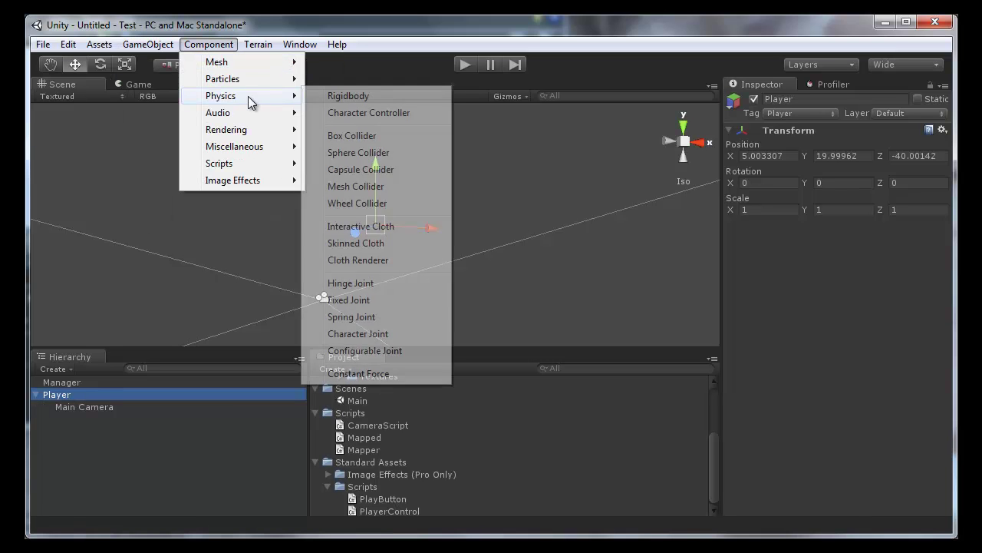
{"action": "left_click", "coordinate": [346, 98]}
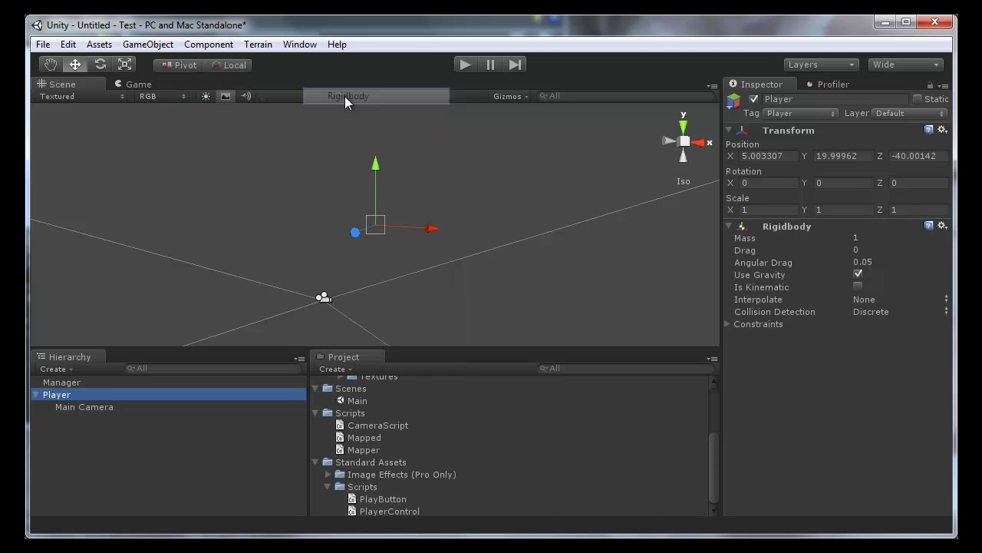
{"action": "left_click", "coordinate": [859, 274]}
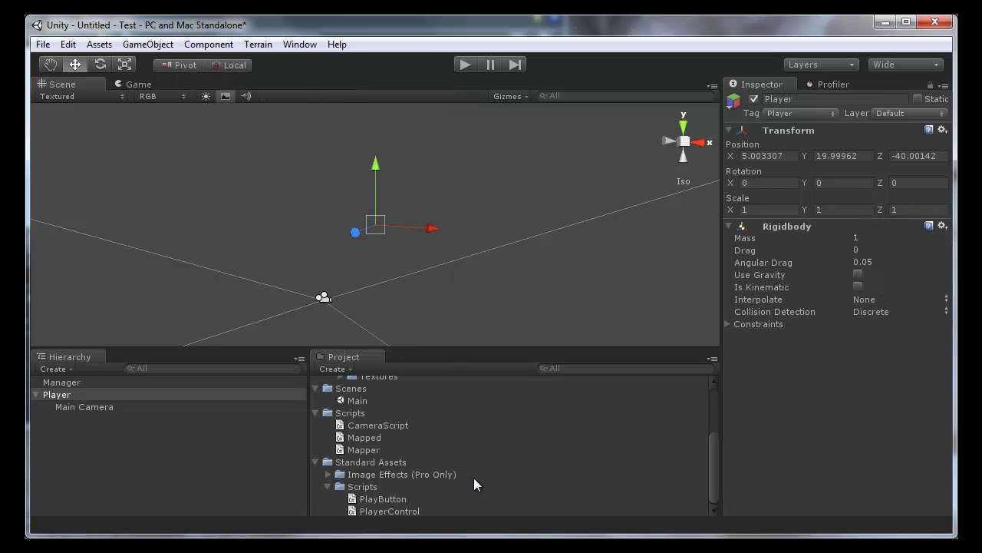
{"action": "left_click_drag", "start_coordinate": [409, 513], "coordinate": [772, 417]}
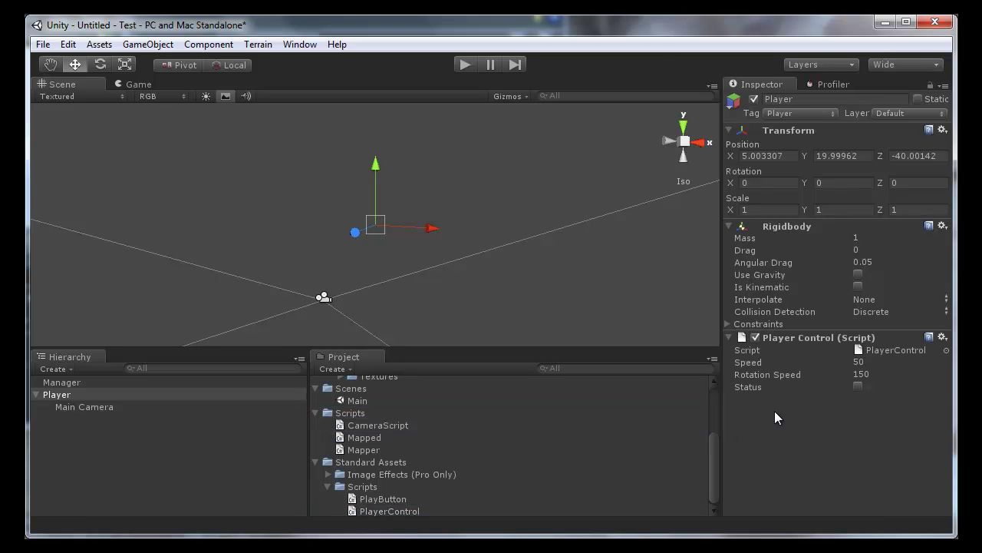
Step: Add the Radar prefab from Resources > Radar to the scene
{"action": "left_click", "coordinate": [36, 393]}
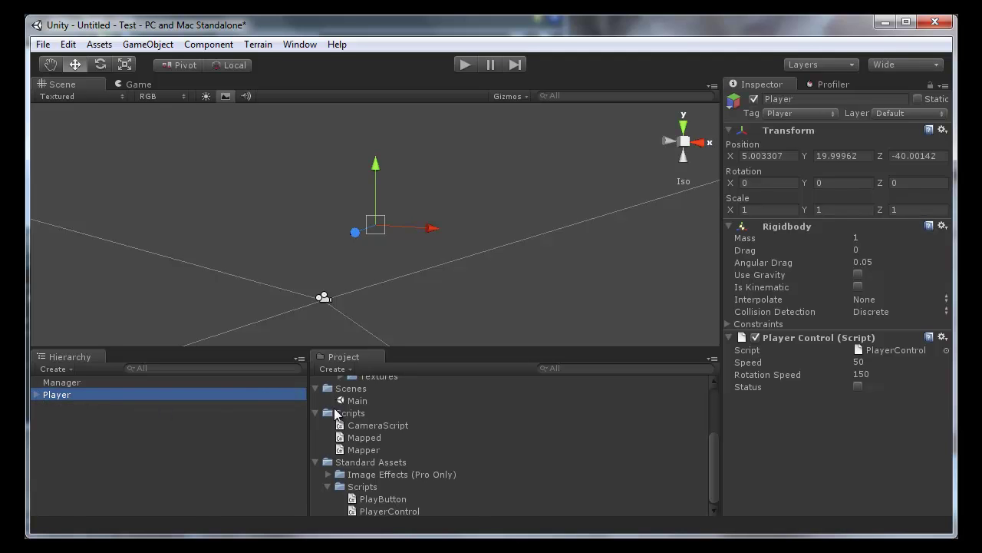
{"action": "scroll", "coordinate": [433, 439], "scroll_direction": "up", "scroll_amount": 2}
{"action": "scroll", "coordinate": [434, 439], "scroll_direction": "down", "scroll_amount": 1}
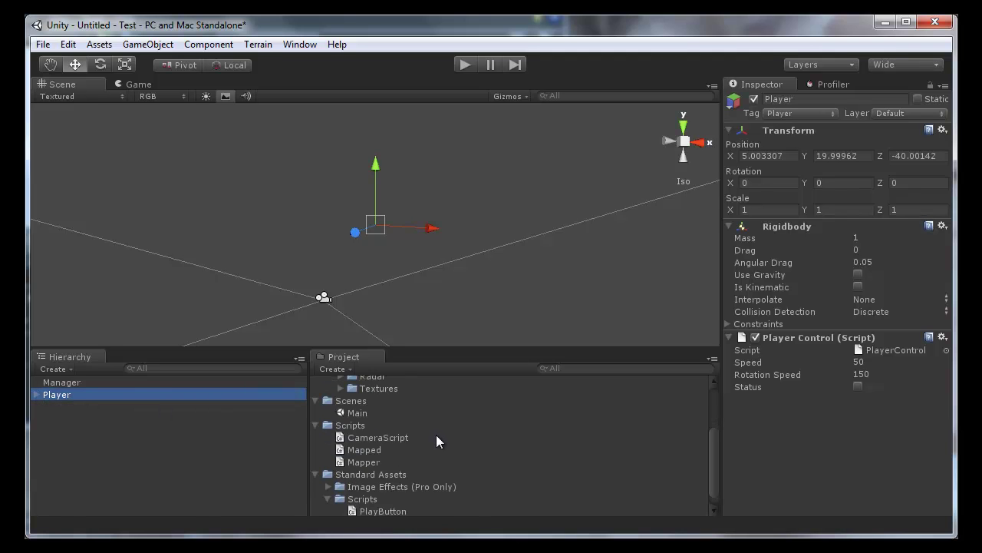
{"action": "scroll", "coordinate": [436, 441], "scroll_direction": "up", "scroll_amount": 3}
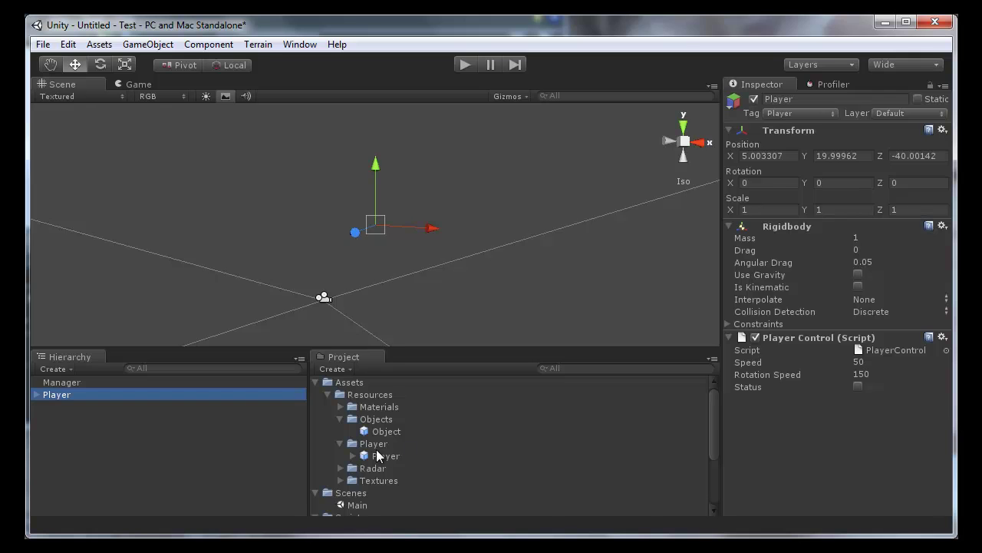
{"action": "left_click", "coordinate": [340, 467]}
{"action": "scroll", "coordinate": [392, 465], "scroll_direction": "down", "scroll_amount": 2}
{"action": "mouse_move", "coordinate": [388, 462]}
{"action": "left_mouse_down"}
{"action": "mouse_move", "coordinate": [214, 442]}
{"action": "mouse_move", "coordinate": [200, 455]}
{"action": "left_mouse_up"}
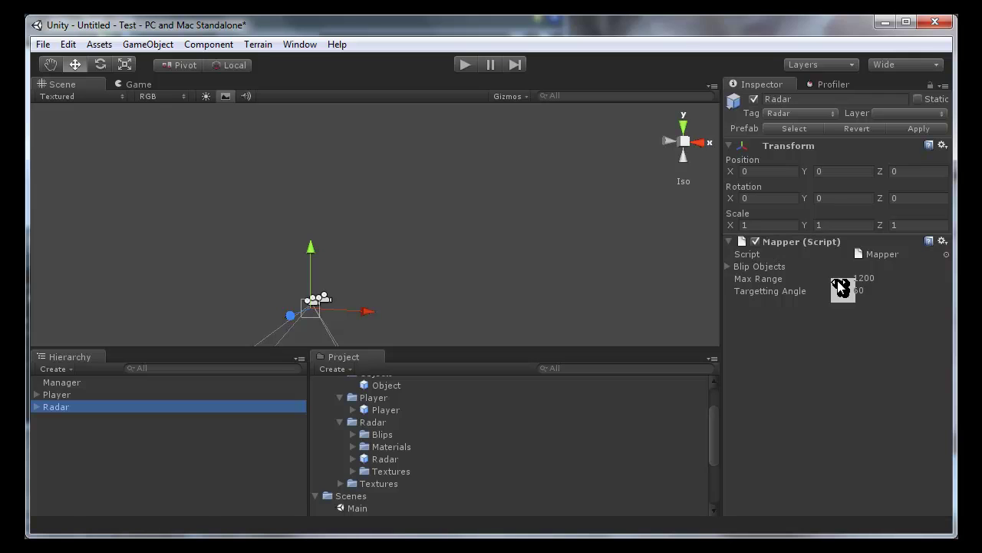
Step: Set the radar's Mapper Max Range to 1200
{"action": "mouse_move", "coordinate": [837, 281]}
{"action": "left_mouse_down"}
{"action": "mouse_move", "coordinate": [896, 282]}
{"action": "mouse_move", "coordinate": [837, 287]}
{"action": "left_mouse_up"}
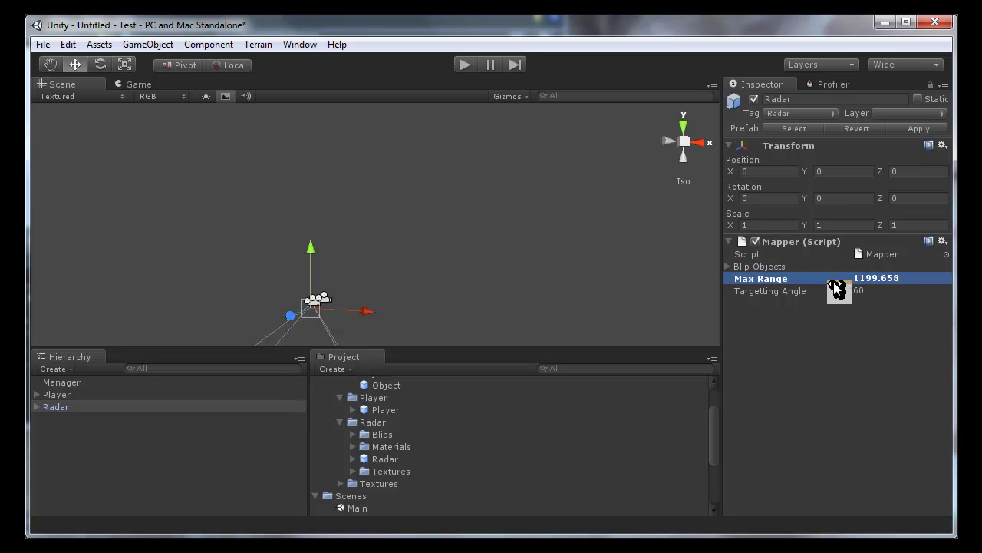
{"action": "left_click", "coordinate": [890, 278]}
{"action": "type", "text": "1200"}
{"action": "key", "text": "Return"}
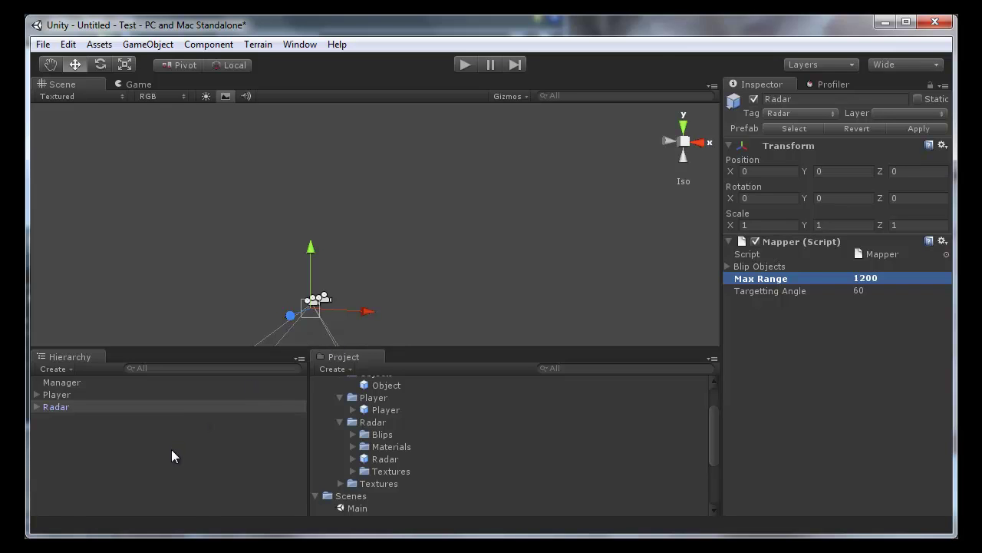
Step: Select the Main Camera under Player and clear its culling mask to no layers
{"action": "left_click", "coordinate": [36, 395]}
{"action": "left_click", "coordinate": [82, 406]}
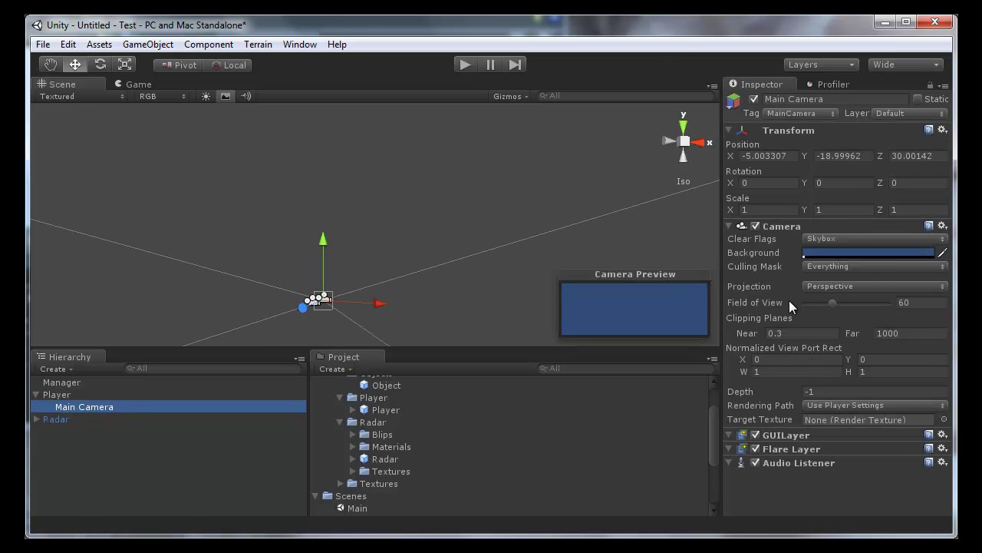
{"action": "left_click", "coordinate": [871, 267]}
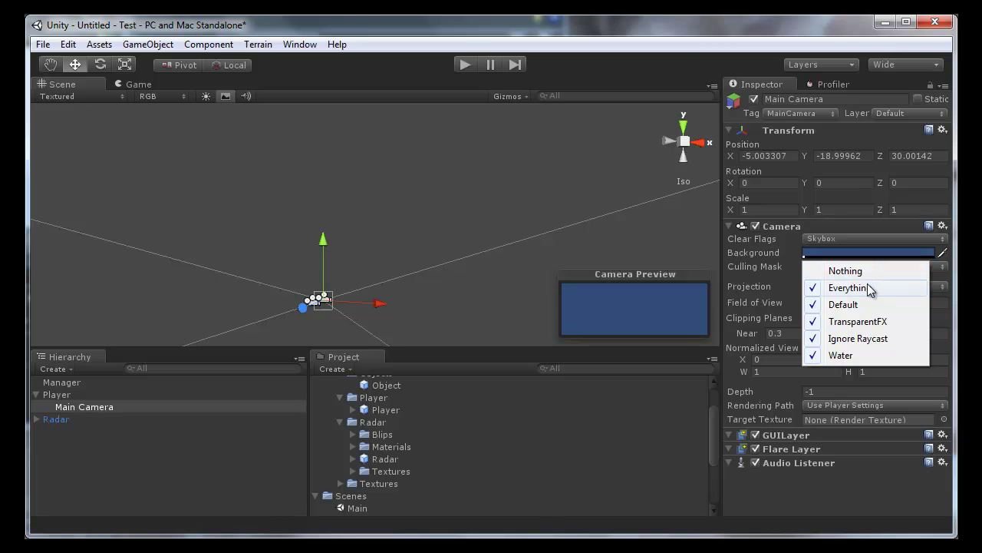
{"action": "left_click", "coordinate": [870, 288]}
{"action": "left_click", "coordinate": [870, 269]}
{"action": "left_click", "coordinate": [858, 272]}
Step: Add the Default, TransparentFX, Ignore Raycast and Water layers to the camera's culling mask
{"action": "left_click", "coordinate": [860, 267]}
{"action": "left_click", "coordinate": [858, 304]}
{"action": "left_click", "coordinate": [858, 269]}
{"action": "left_click", "coordinate": [856, 321]}
{"action": "left_click", "coordinate": [852, 269]}
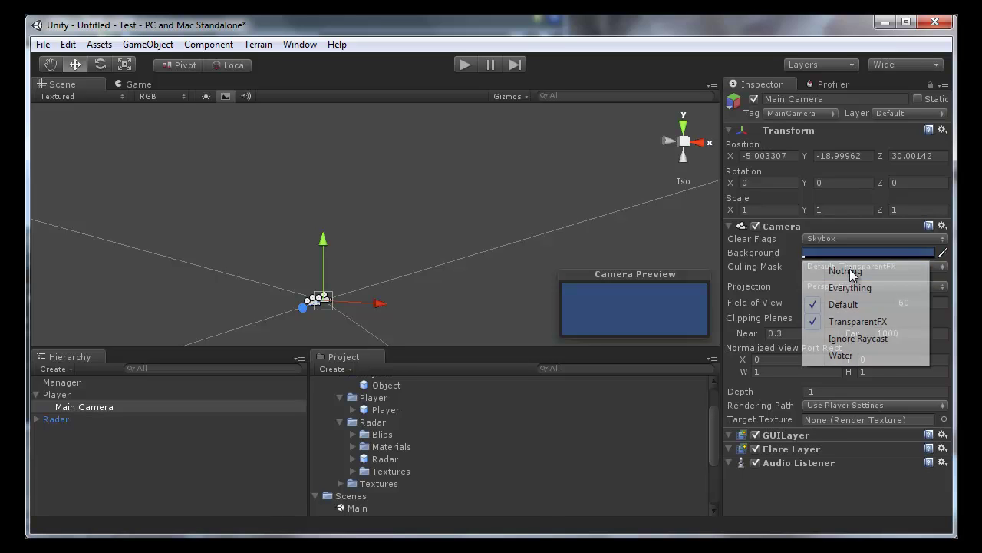
{"action": "left_click", "coordinate": [841, 339]}
{"action": "left_click", "coordinate": [858, 268]}
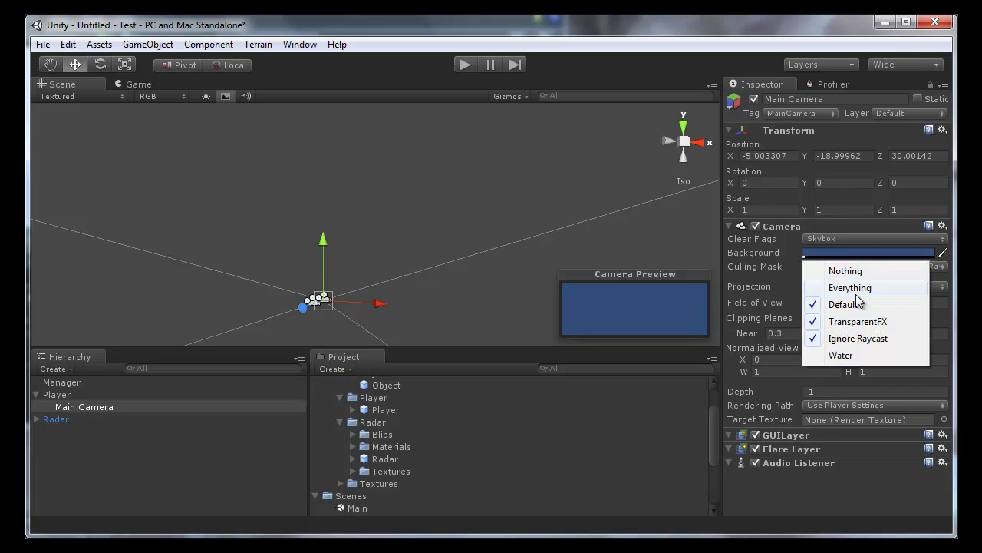
{"action": "left_click", "coordinate": [844, 356]}
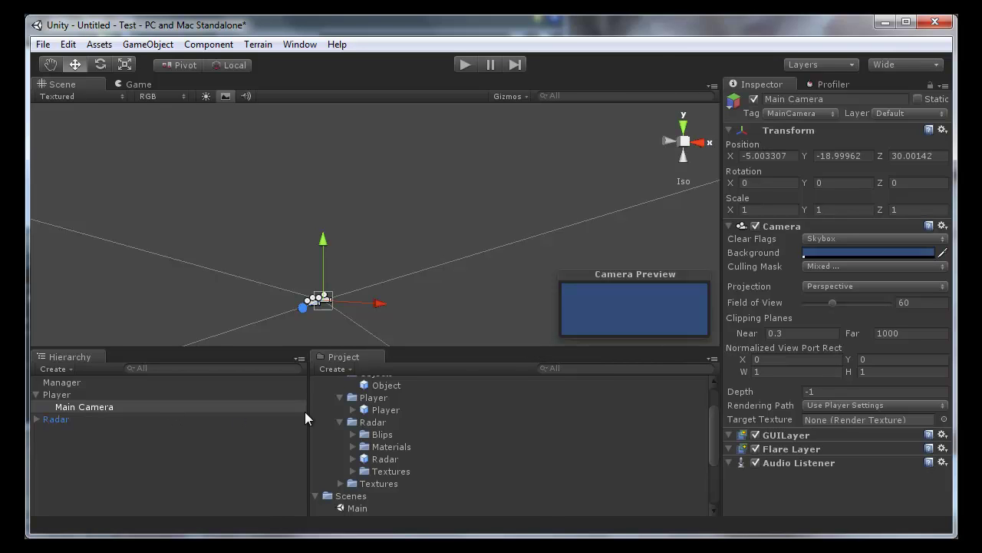
Step: Place an Object prefab cube in the scene, then start and stop a play-mode test
{"action": "left_click_drag", "start_coordinate": [402, 388], "coordinate": [189, 472]}
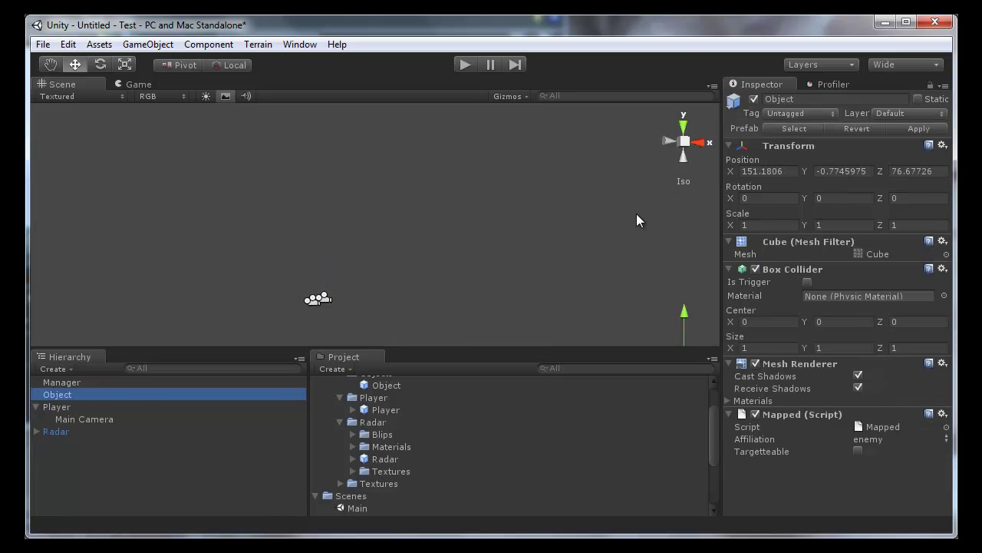
{"action": "left_click", "coordinate": [463, 66]}
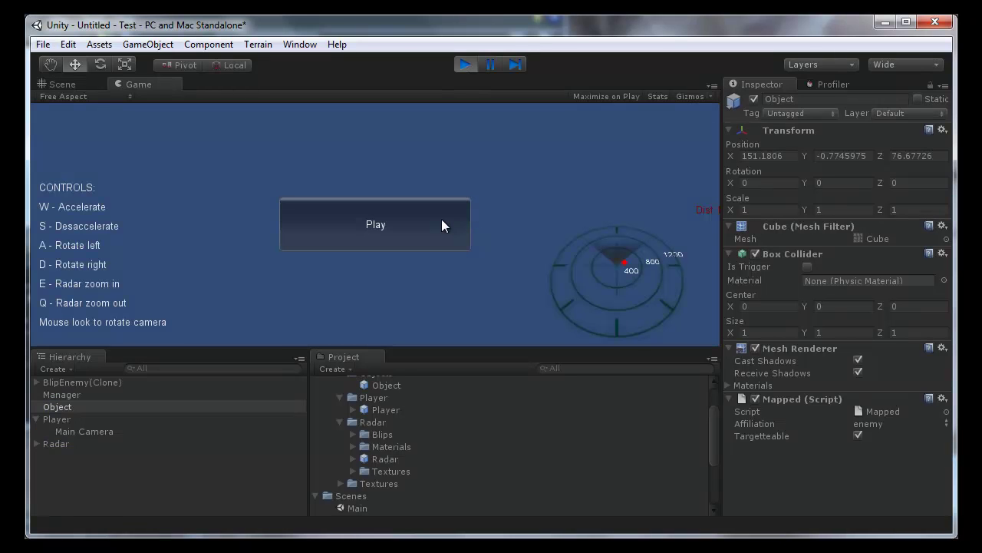
{"action": "left_click", "coordinate": [441, 220]}
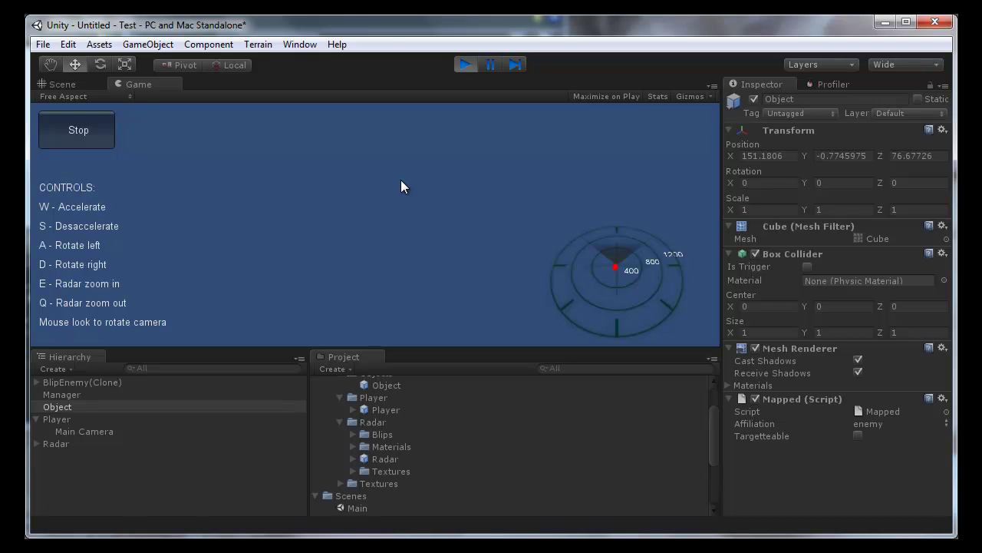
{"action": "left_click", "coordinate": [465, 65]}
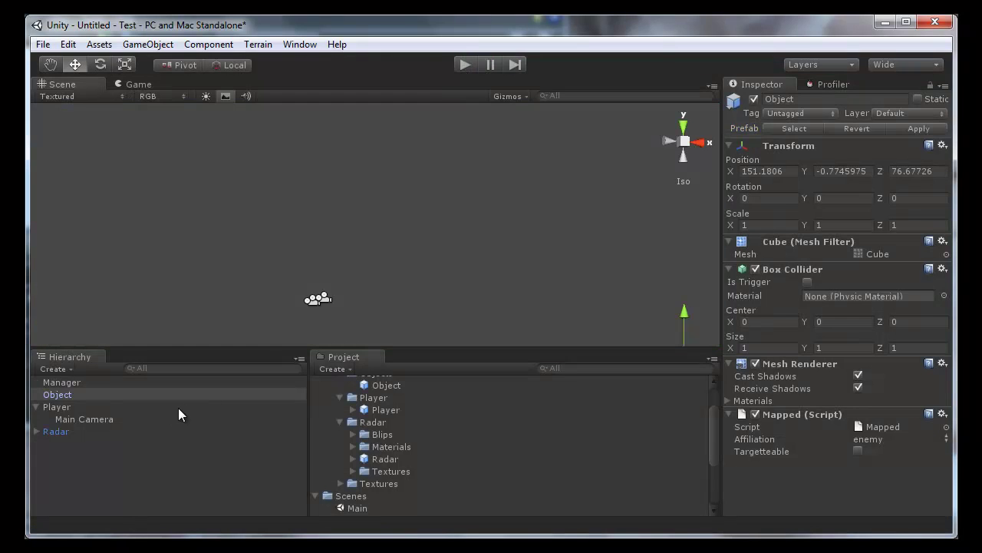
Step: Create an empty GameObject named 'Objects' and parent the Object cube under it
{"action": "left_click", "coordinate": [35, 406]}
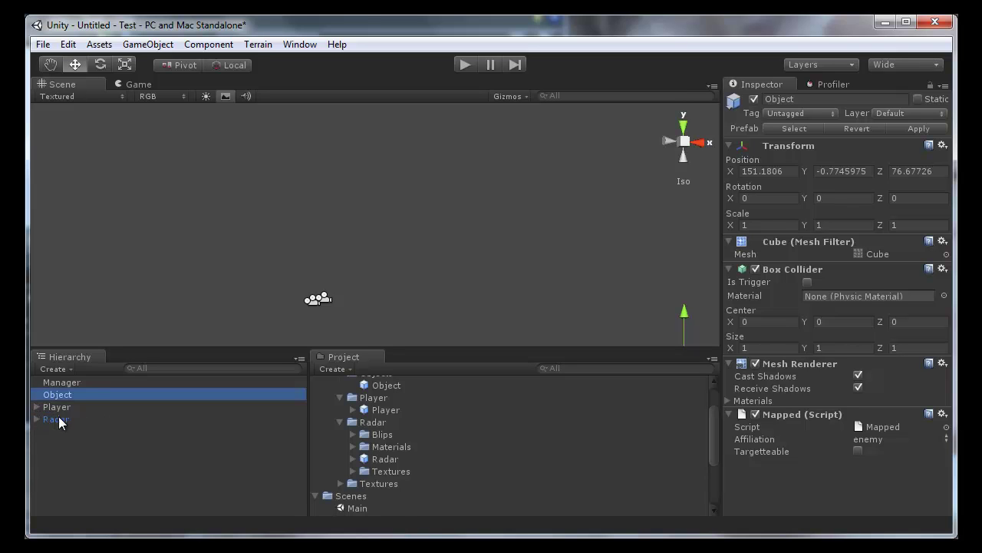
{"action": "left_click", "coordinate": [142, 45]}
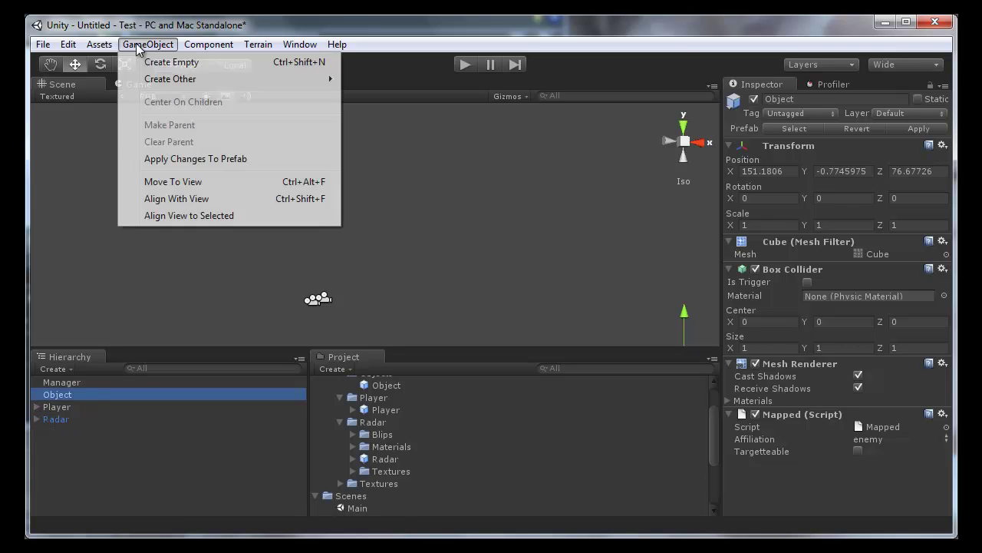
{"action": "left_click", "coordinate": [155, 63]}
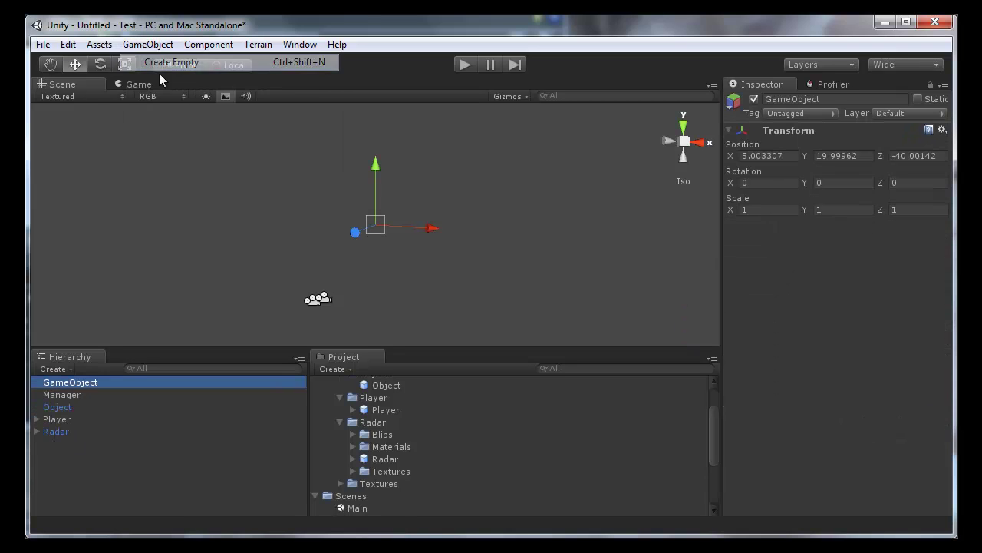
{"action": "left_click", "coordinate": [108, 388]}
{"action": "type", "text": "Objects"}
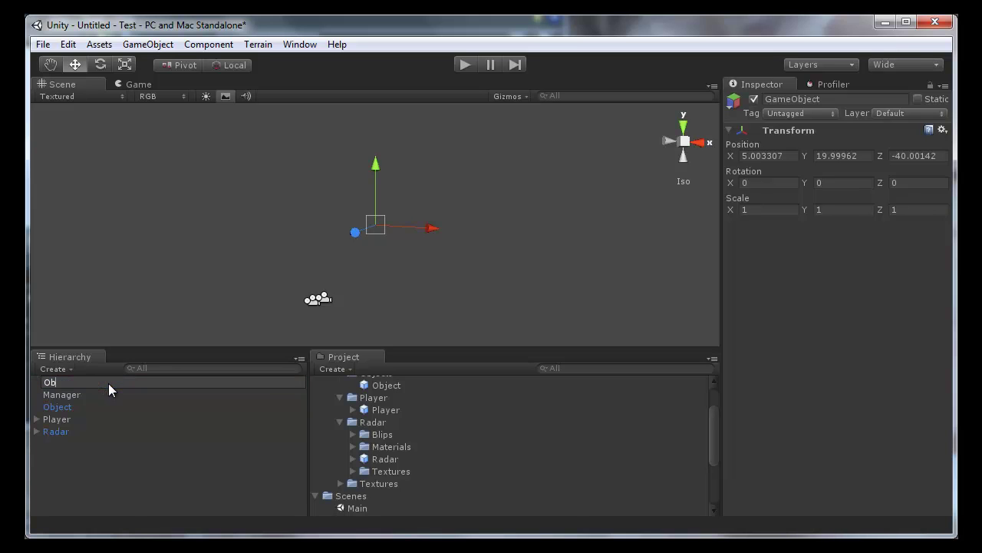
{"action": "key", "text": "Return"}
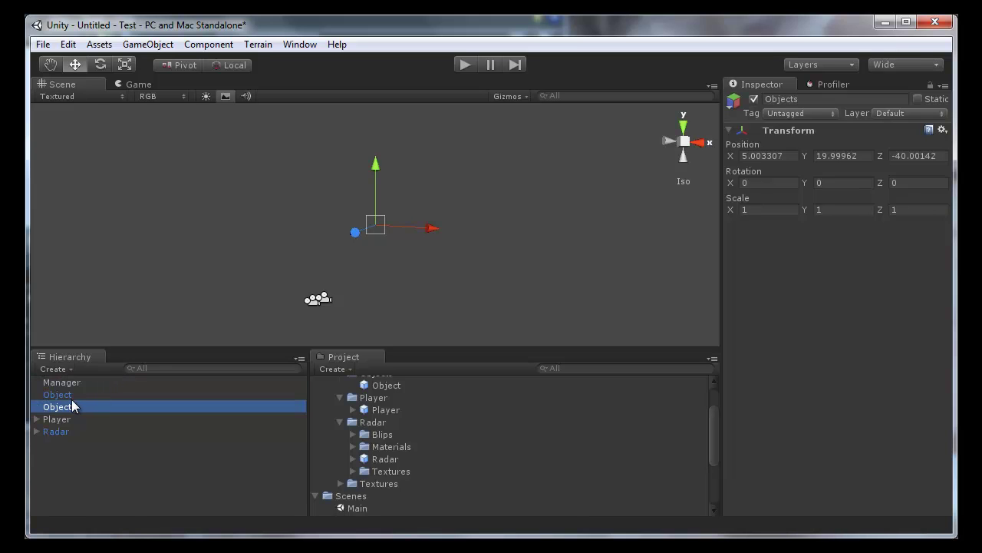
{"action": "left_click_drag", "start_coordinate": [61, 394], "coordinate": [68, 407]}
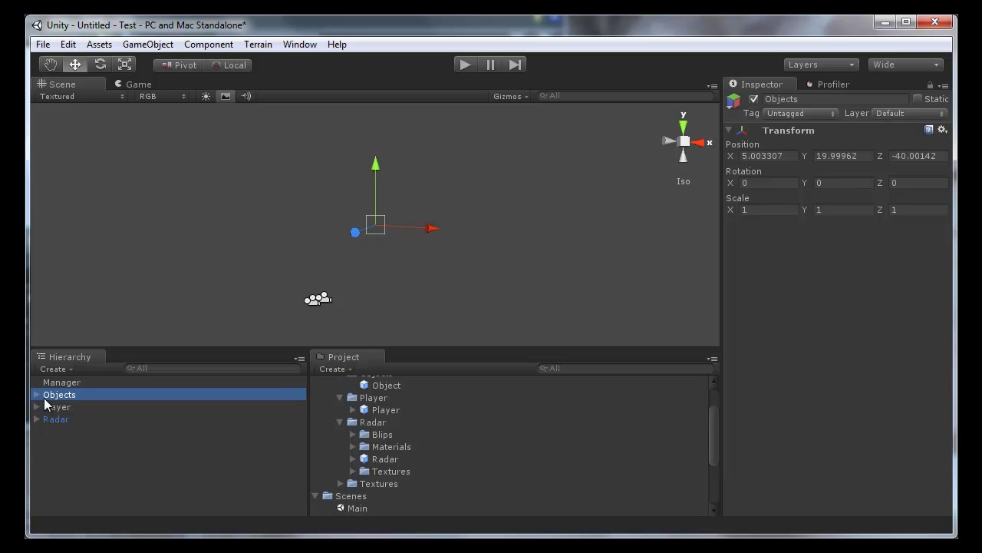
{"action": "left_click", "coordinate": [36, 395]}
Step: Add a second Object cube under Objects, set it to ally, and move it to X 165.98
{"action": "left_click_drag", "start_coordinate": [386, 384], "coordinate": [172, 396]}
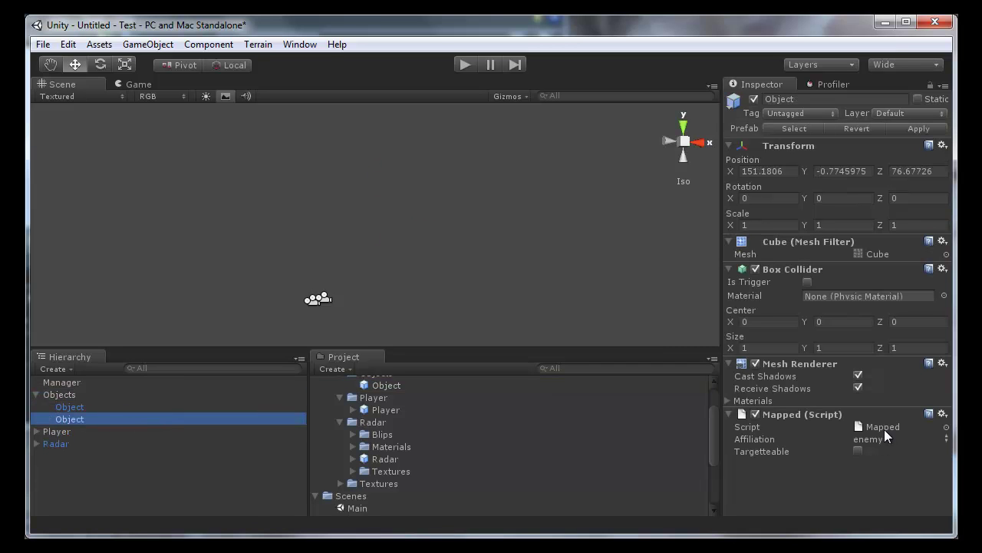
{"action": "left_click", "coordinate": [928, 439]}
{"action": "left_click", "coordinate": [912, 459]}
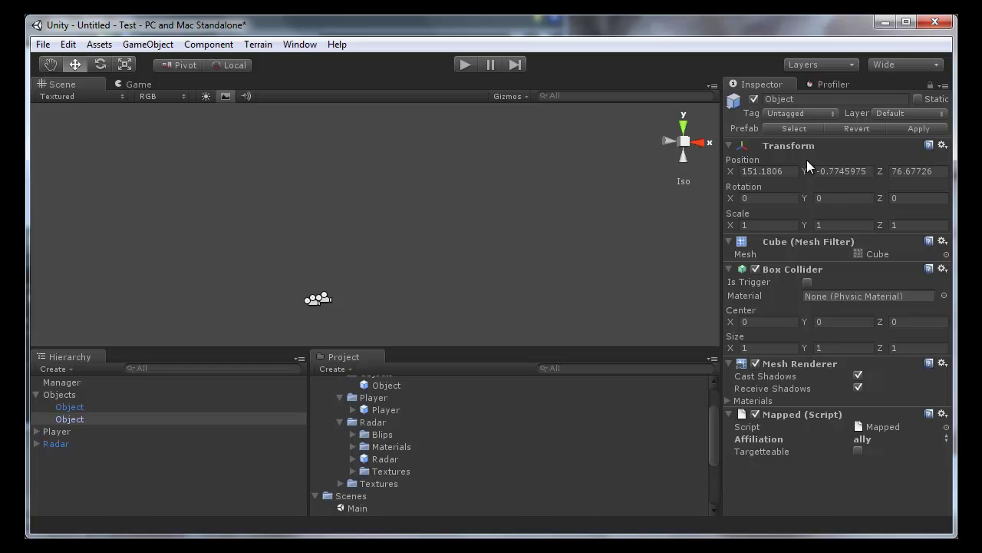
{"action": "double_click", "coordinate": [78, 420]}
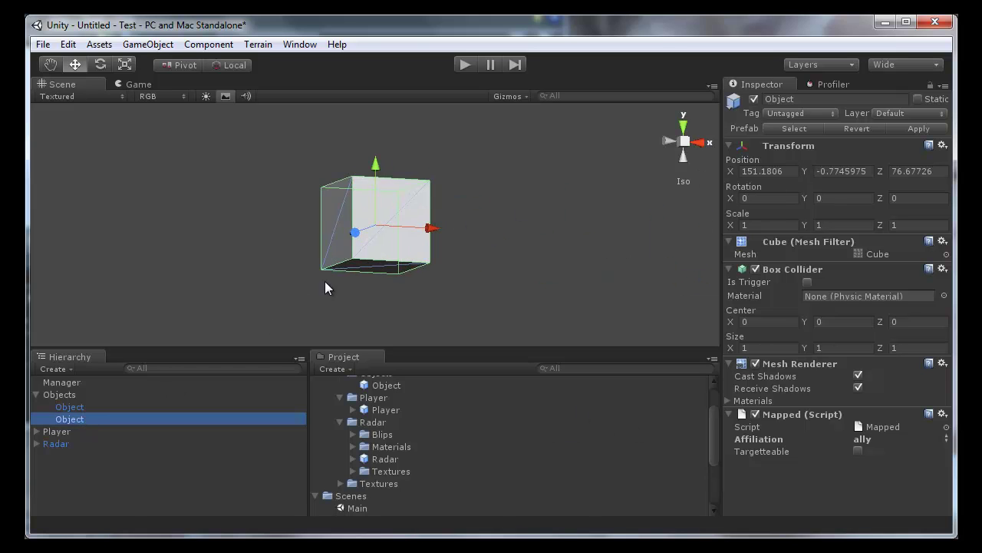
{"action": "left_click_drag", "start_coordinate": [433, 228], "coordinate": [622, 231]}
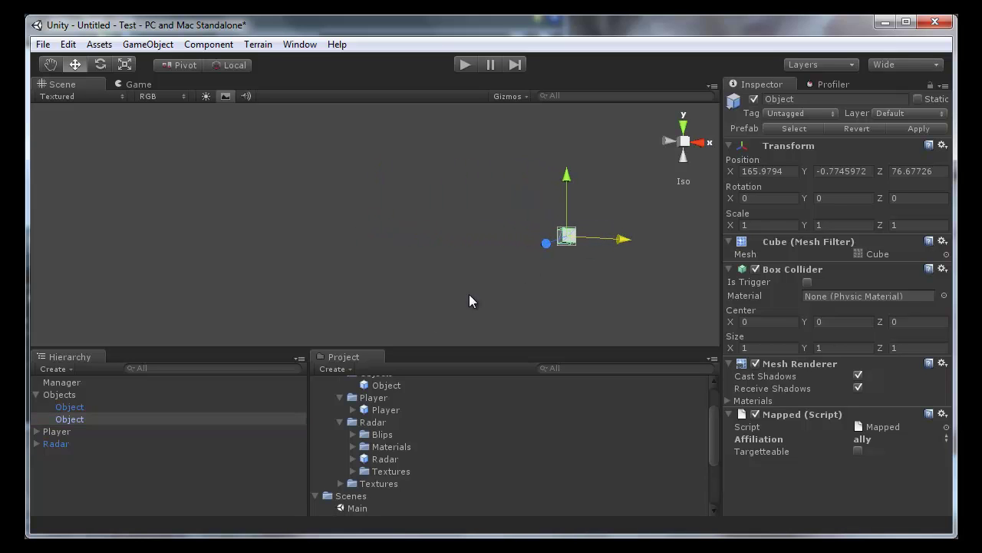
Step: Add a third Object cube set to neutral and lower it to Y -31.13
{"action": "left_click_drag", "start_coordinate": [386, 385], "coordinate": [76, 395]}
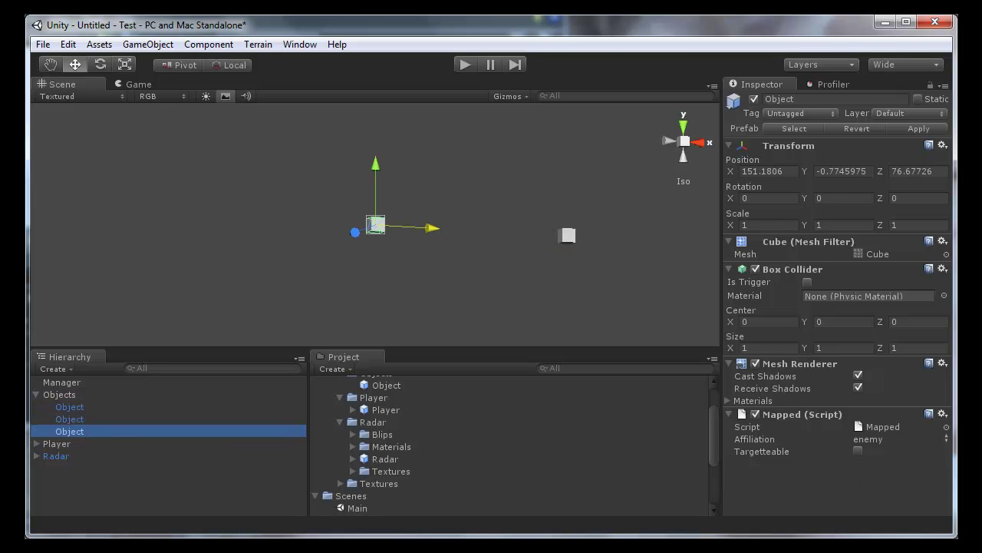
{"action": "left_click", "coordinate": [938, 440]}
{"action": "left_click", "coordinate": [920, 472]}
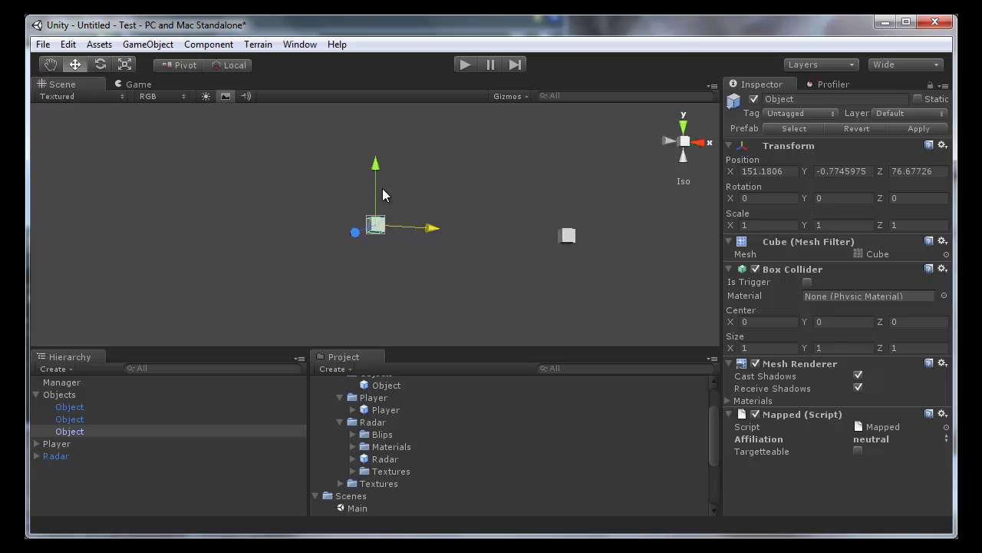
{"action": "left_click_drag", "start_coordinate": [382, 192], "coordinate": [373, 414]}
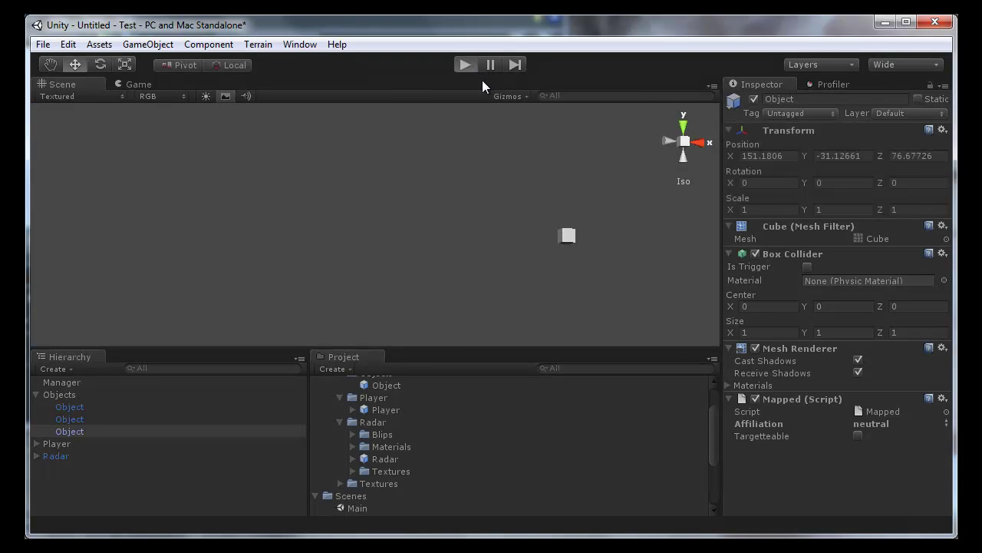
{"action": "left_click", "coordinate": [413, 213]}
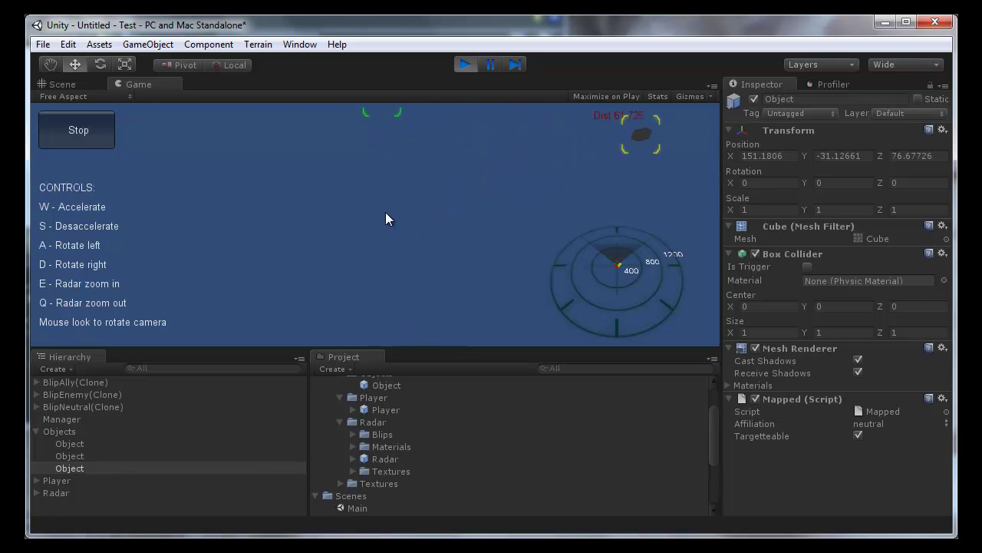
{"action": "left_click", "coordinate": [463, 64]}
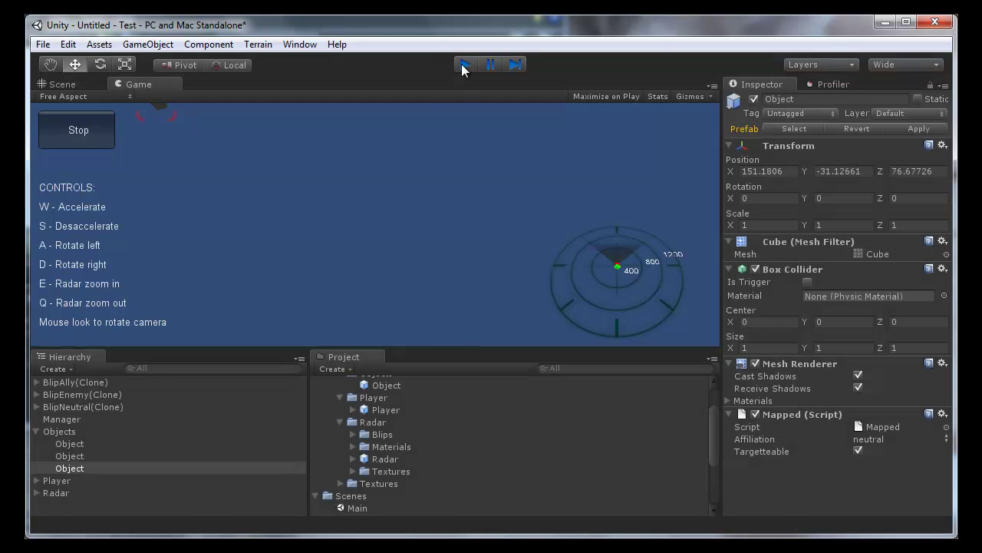
{"action": "left_click", "coordinate": [72, 406]}
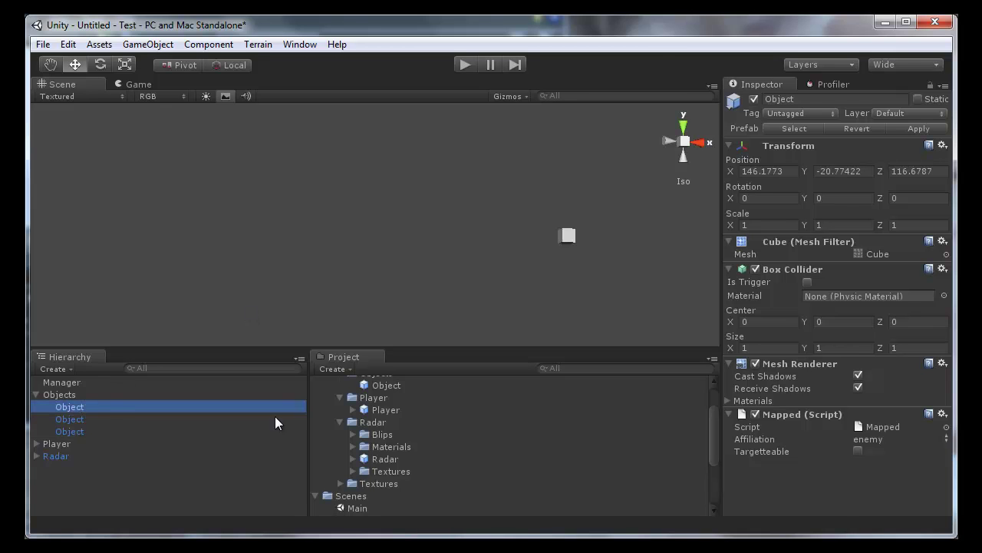